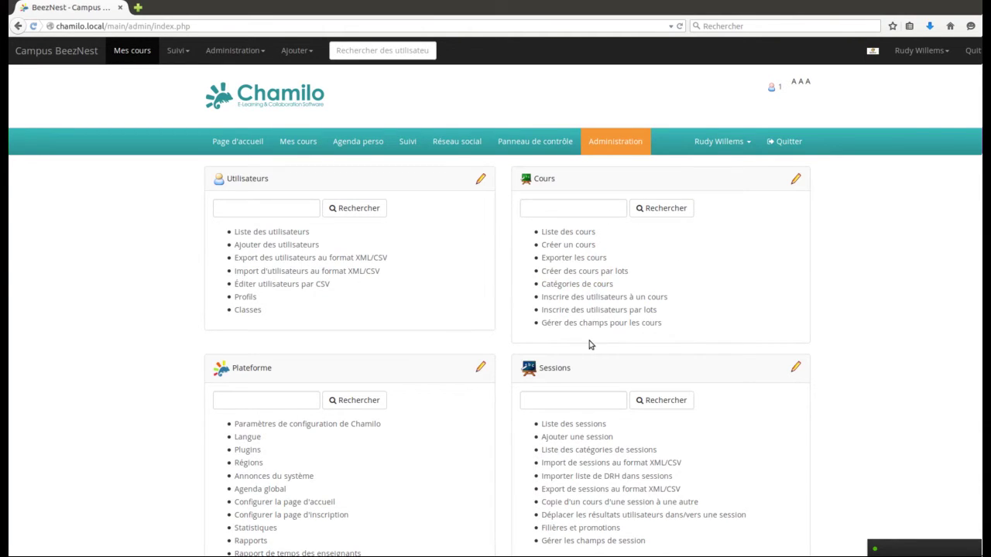
- Create a new course titled "Apprentissage de Chamilo", keeping the default code, access, enrolment and quota settings
click(577, 244)
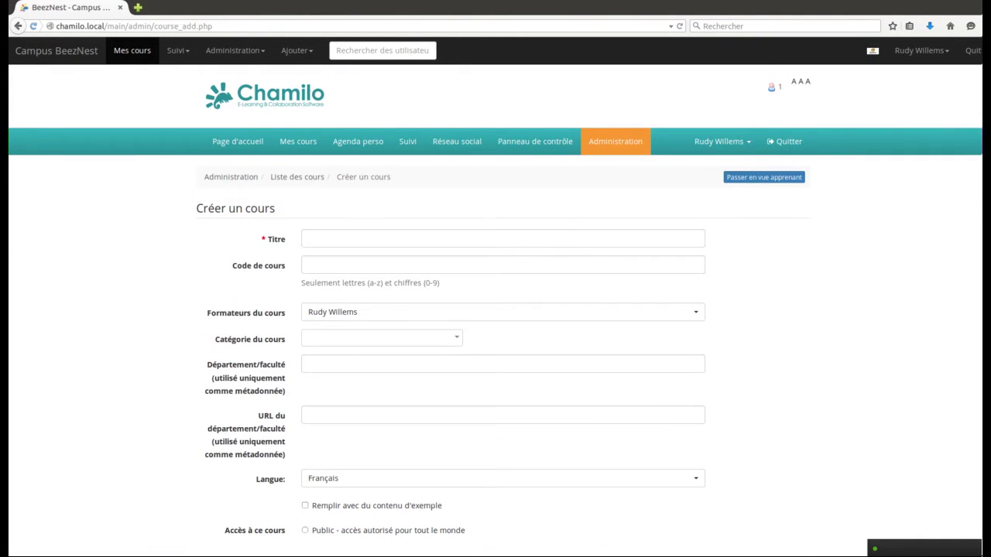
scroll(496, 309, down, 3)
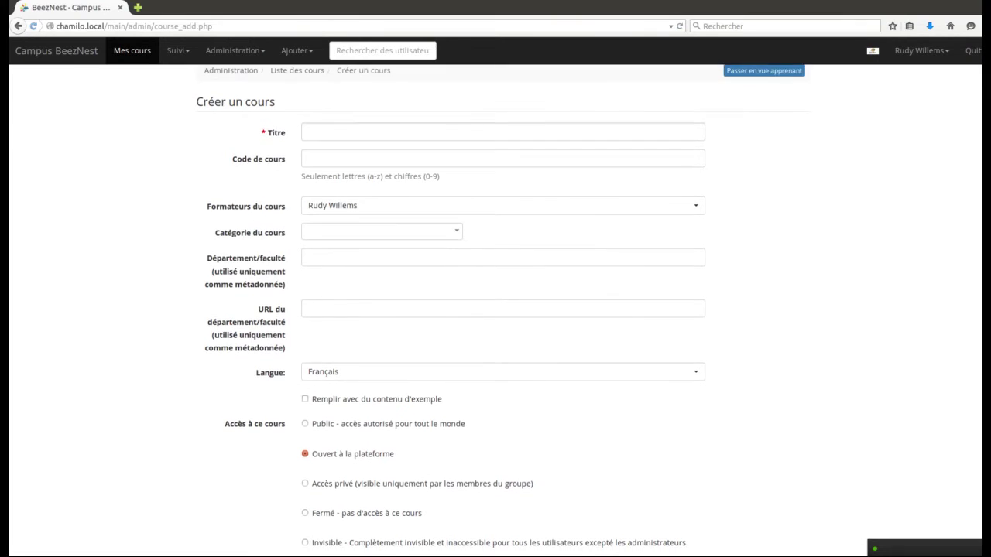
click(426, 127)
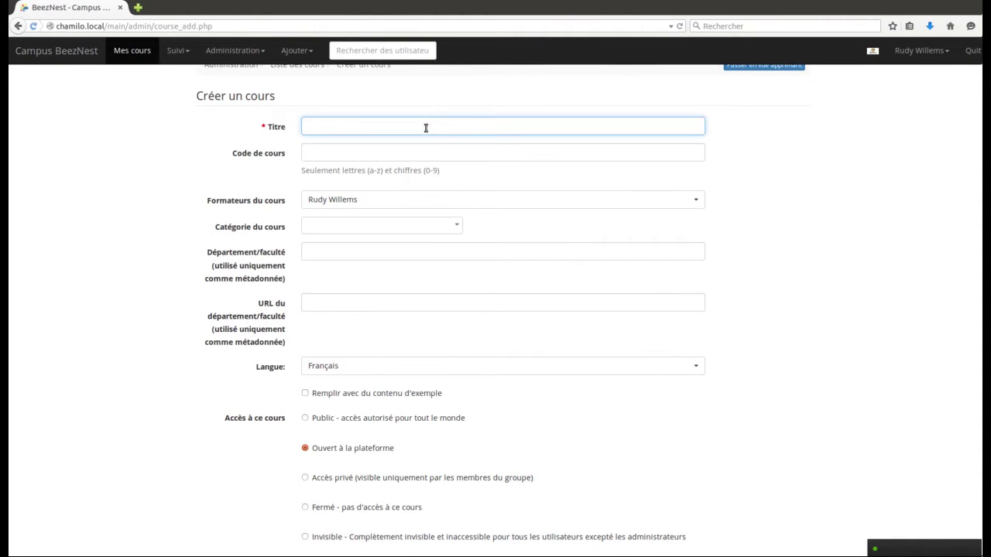
text(A)
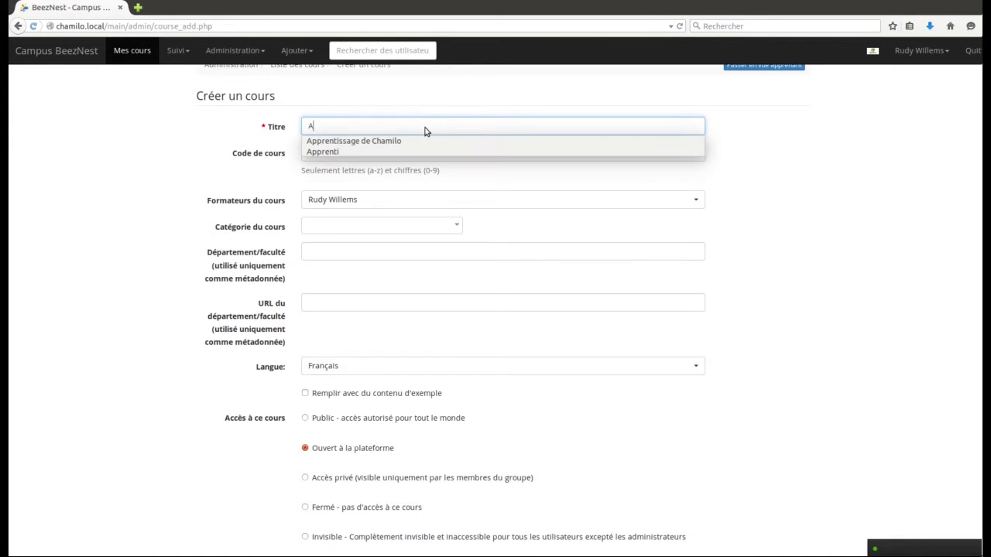
click(419, 141)
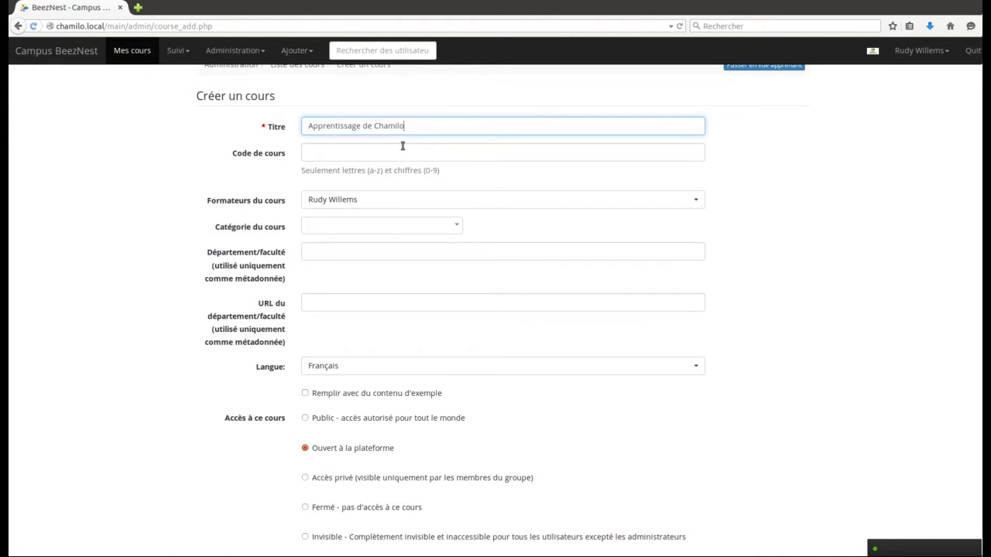
click(398, 150)
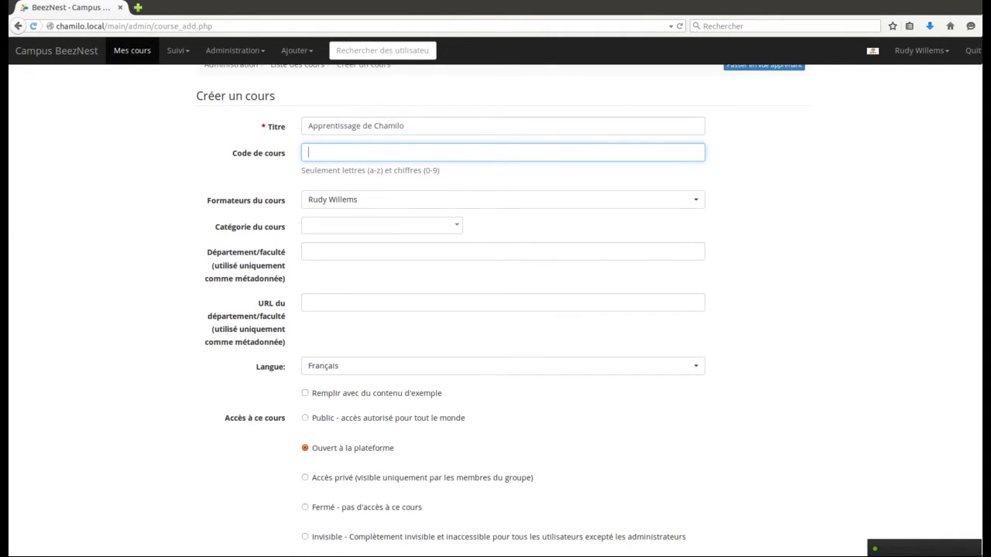
scroll(496, 310, down, 5)
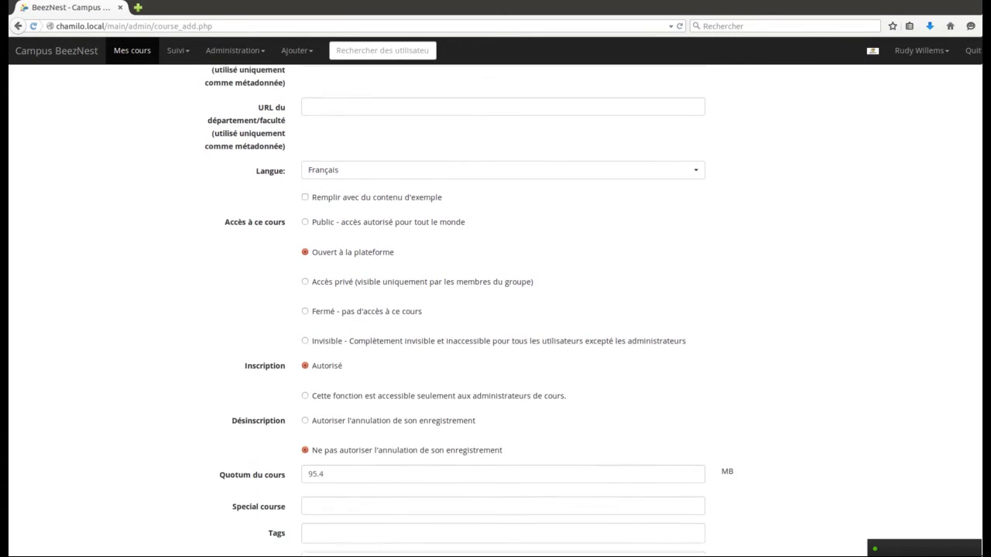
scroll(469, 310, down, 2)
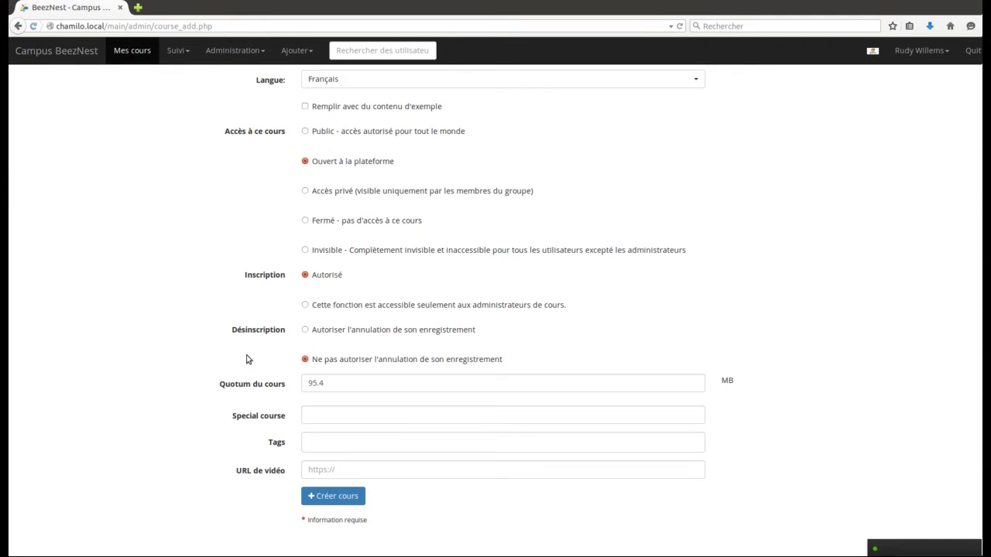
click(338, 499)
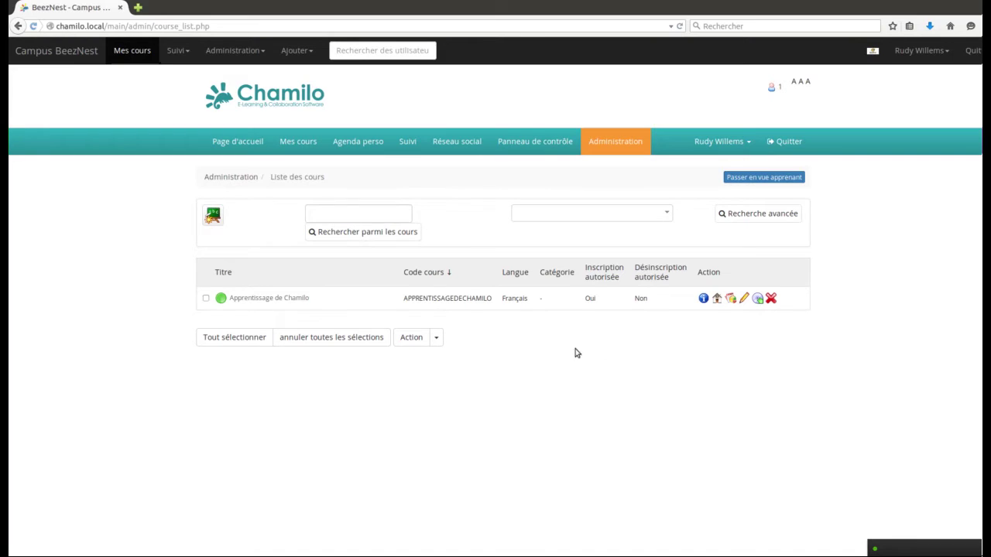
- Review the new course's information page with its tool usage and users, and return to the course list
click(704, 298)
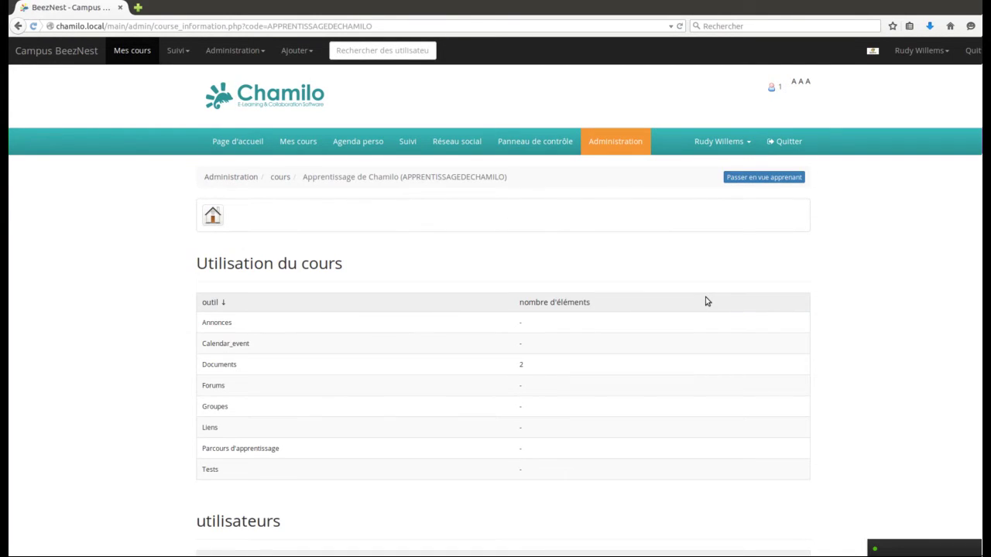
scroll(689, 324, down, 2)
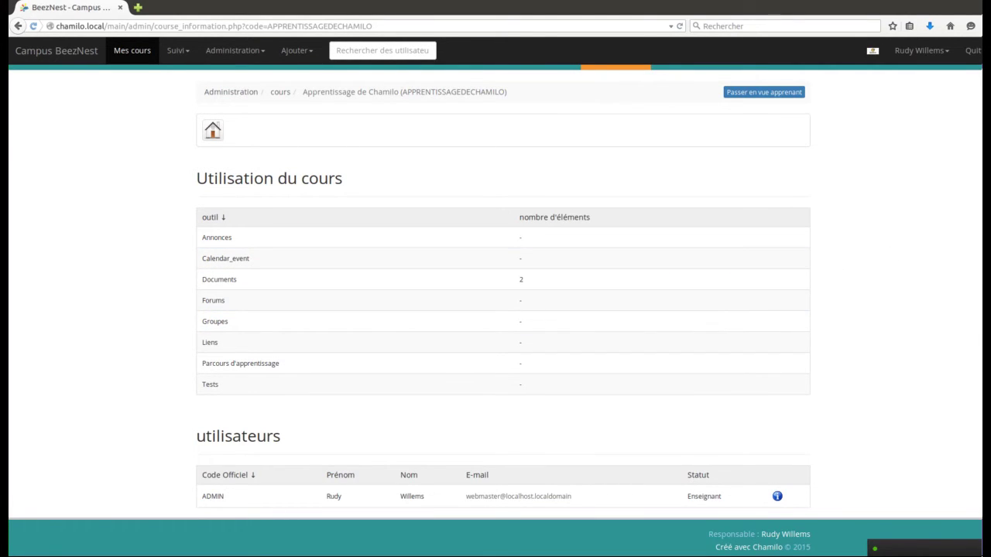
scroll(495, 310, up, 2)
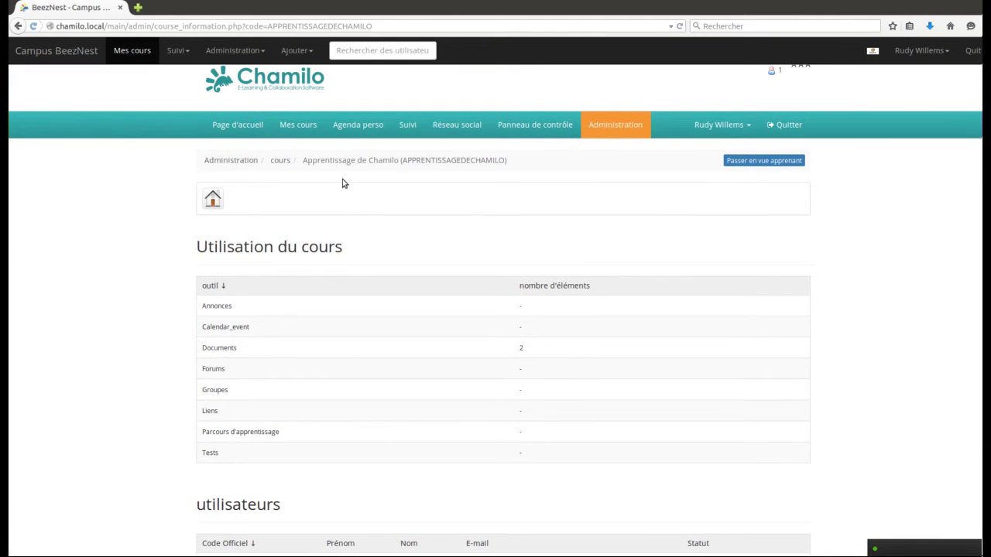
click(280, 161)
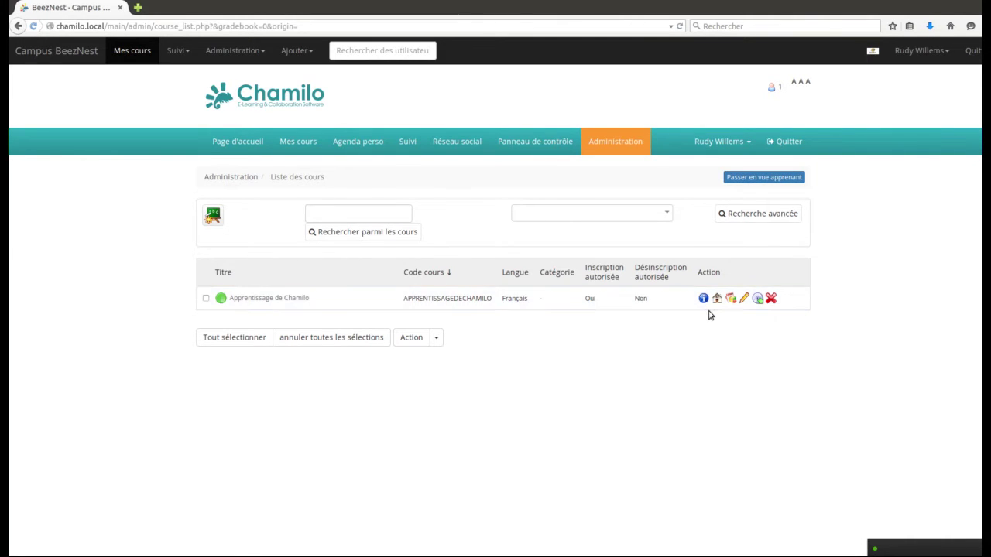
- On the course homepage, add and save the introduction "Bienvenu dans ce cours sur l'utilisation de Chamilo LMS. Bon amusement !"
click(716, 300)
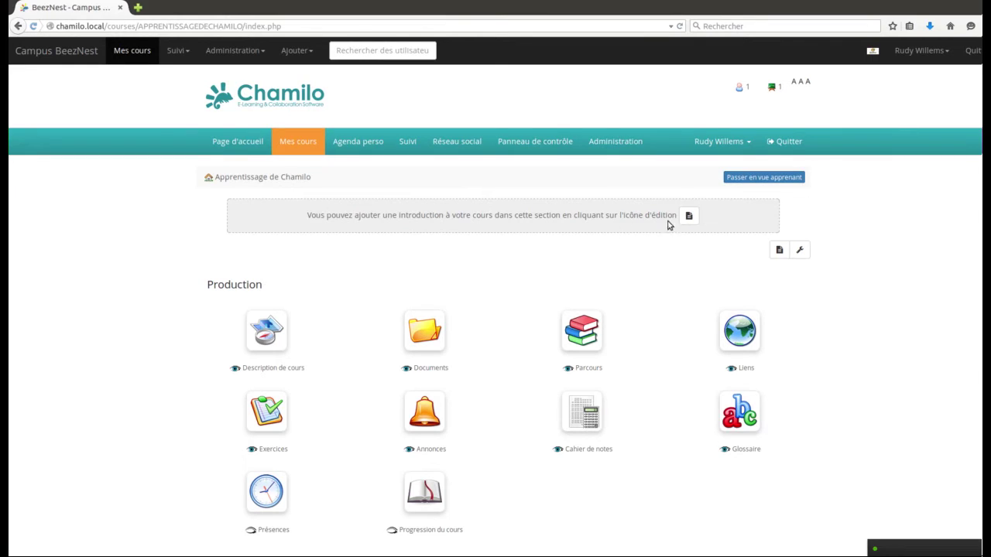
click(691, 216)
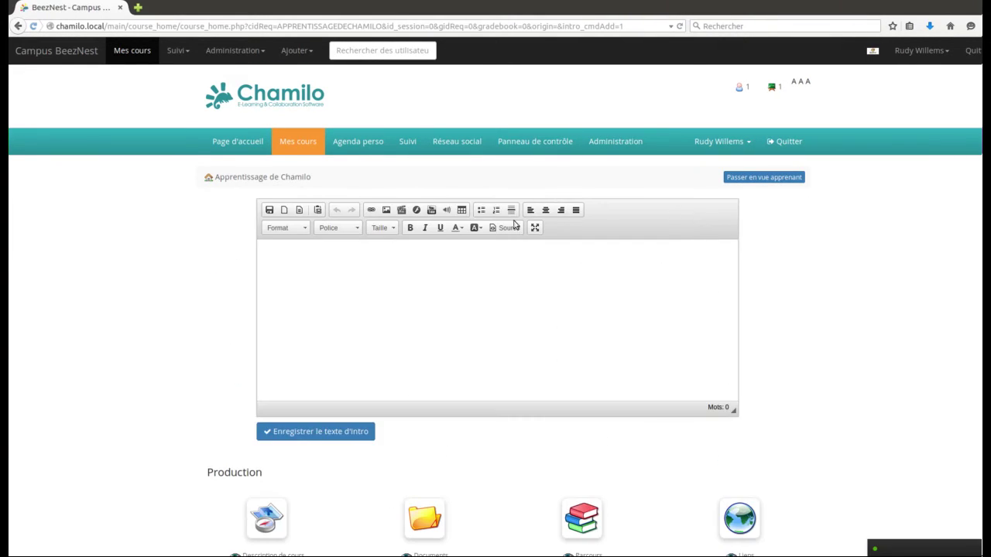
click(409, 310)
text(Bienvenu dans ce sours)
key(BackSpace)
key(BackSpace)
text(cours de présentation de )
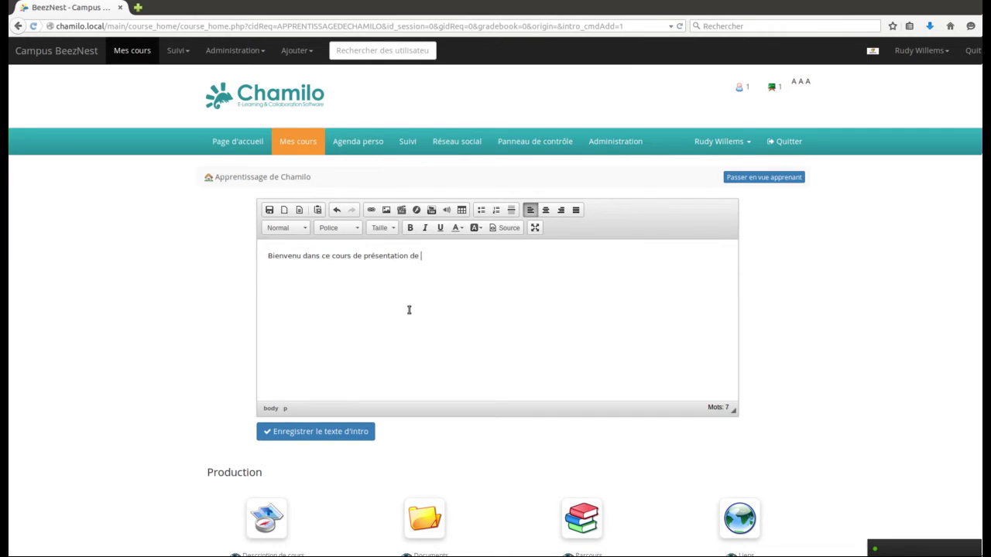
text(Cham)
key(BackSpace)
key(BackSpace)
key(BackSpace)
key(BackSpace)
key(BackSpace)
key(BackSpace)
key(BackSpace)
key(BackSpace)
key(BackSpace)
key(BackSpace)
key(BackSpace)
key(BackSpace)
key(BackSpace)
key(BackSpace)
key(BackSpace)
key(BackSpace)
key(BackSpace)
key(BackSpace)
key(BackSpace)
key(BackSpace)
text(r l'utilisation de CHam)
key(BackSpace)
key(BackSpace)
text(hamilo LMS )
text( Bon amusement !)
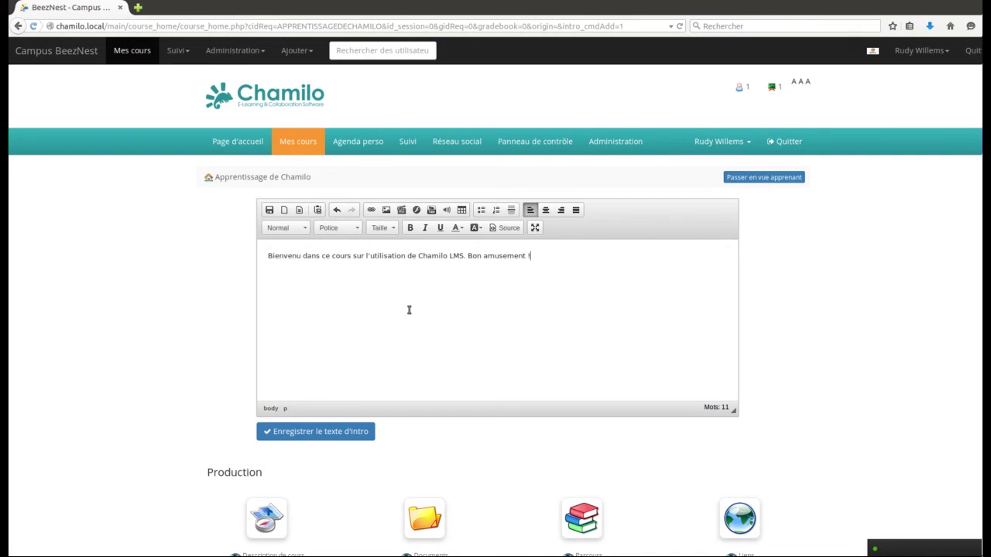
click(337, 432)
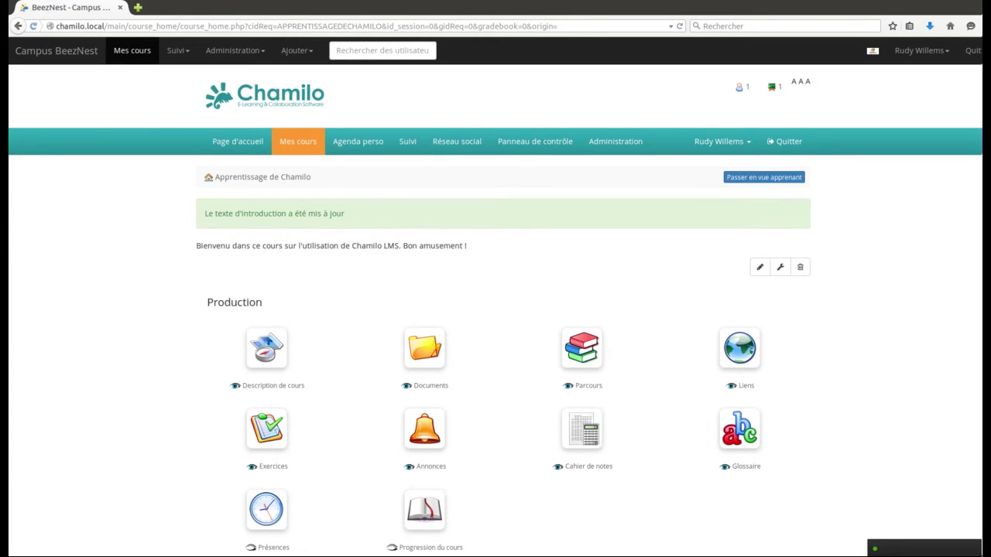
- Hide the Description de cours tool on the course homepage and make it visible again
scroll(496, 310, down, 2)
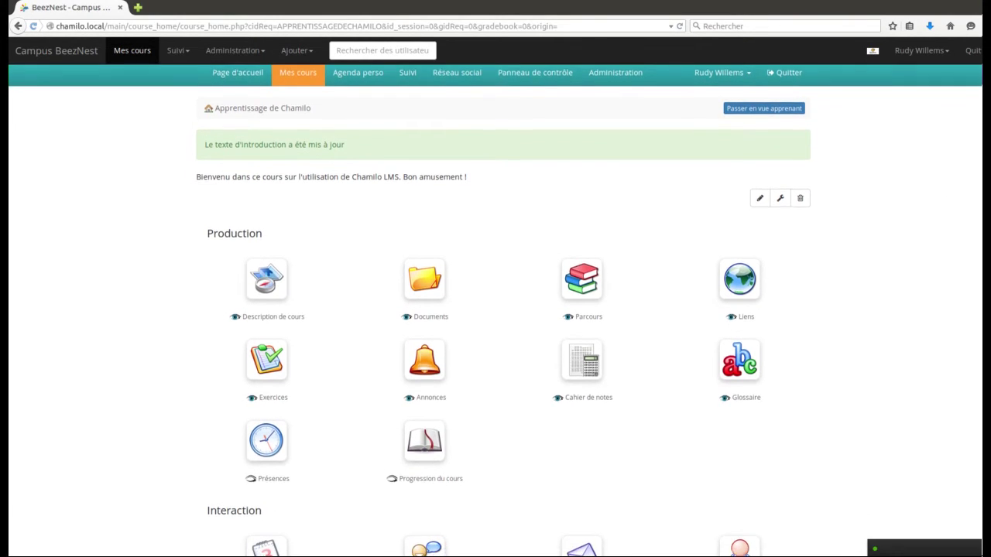
scroll(495, 310, down, 2)
scroll(496, 310, down, 6)
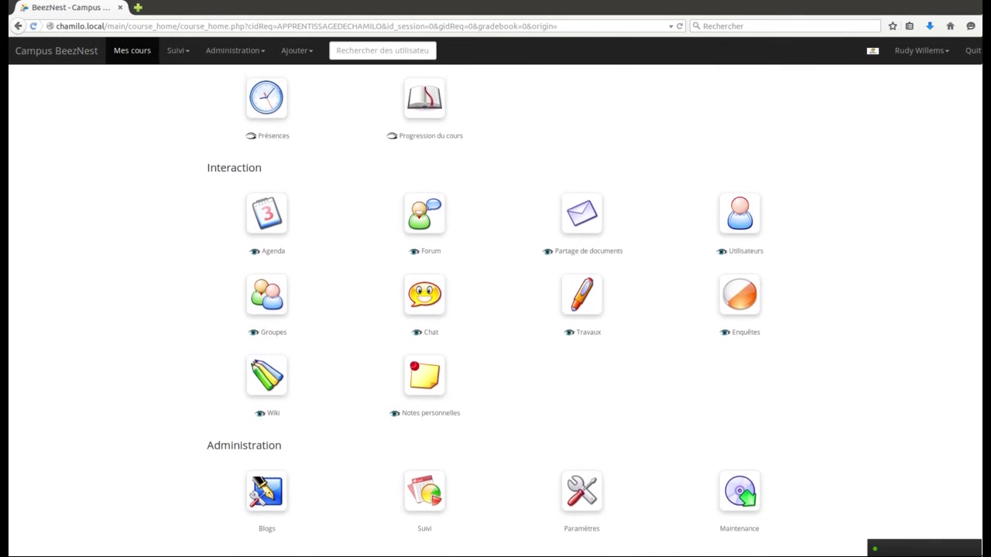
scroll(496, 310, up, 6)
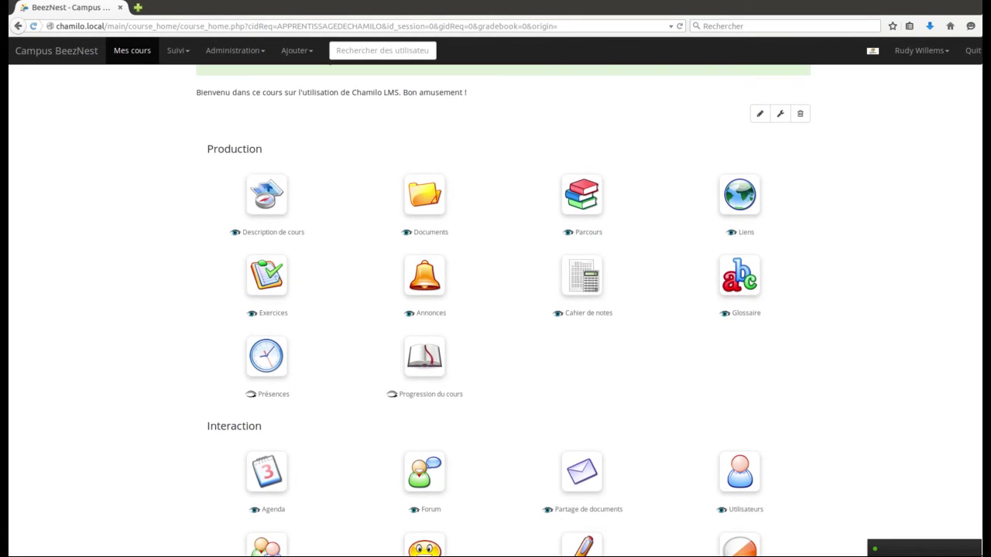
scroll(496, 310, up, 2)
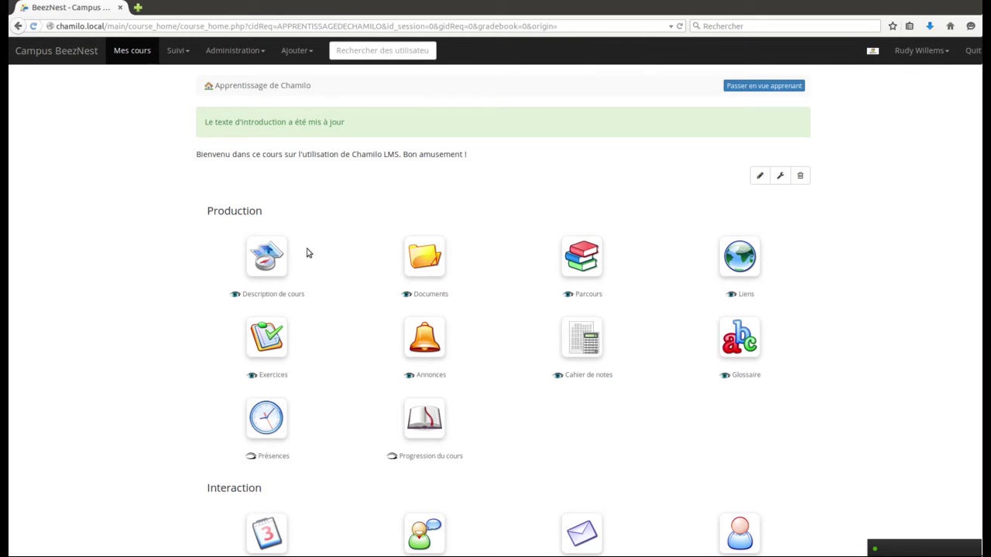
click(234, 294)
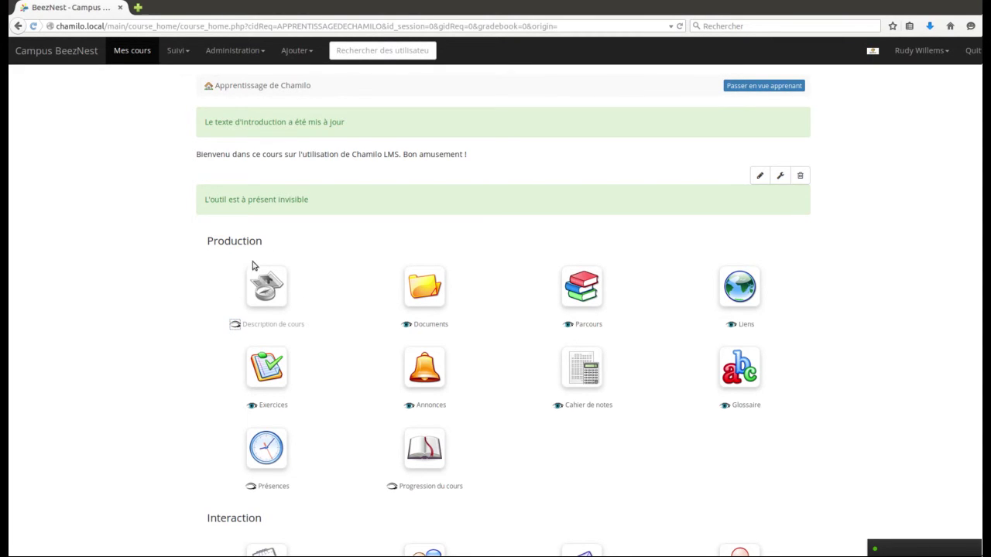
click(235, 327)
- Hide the Cahier de notes, Glossaire, Annonces and Exercices tools in the Production section
click(559, 407)
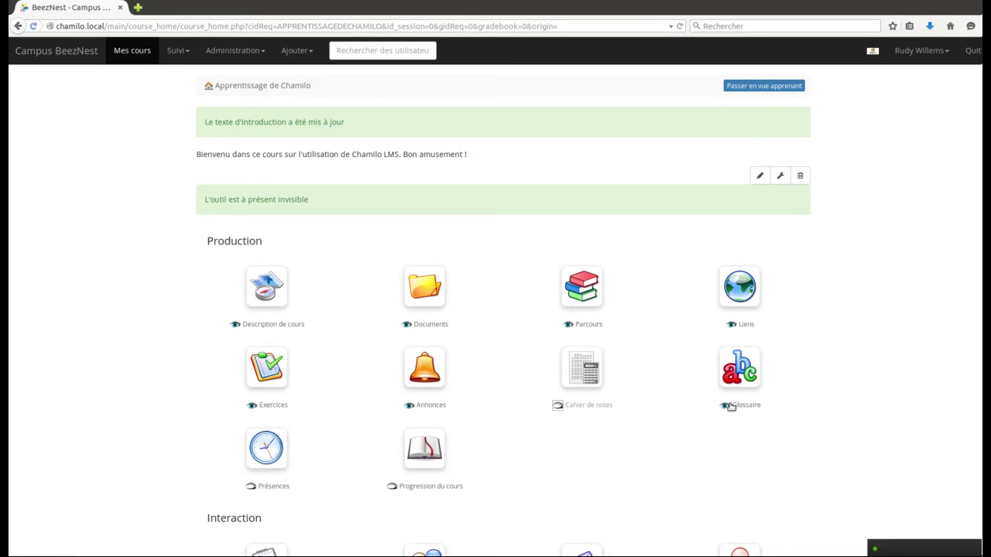
click(726, 405)
click(415, 406)
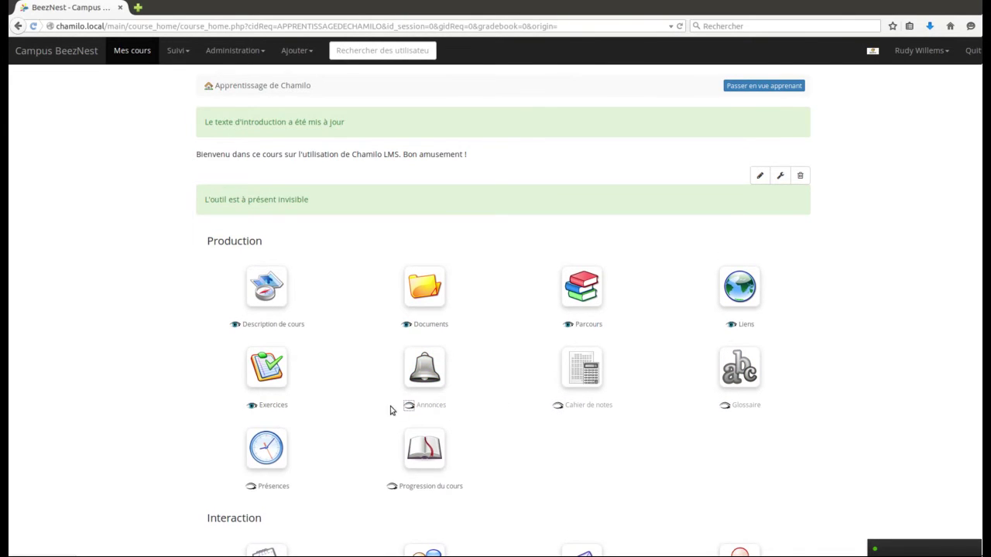
click(253, 406)
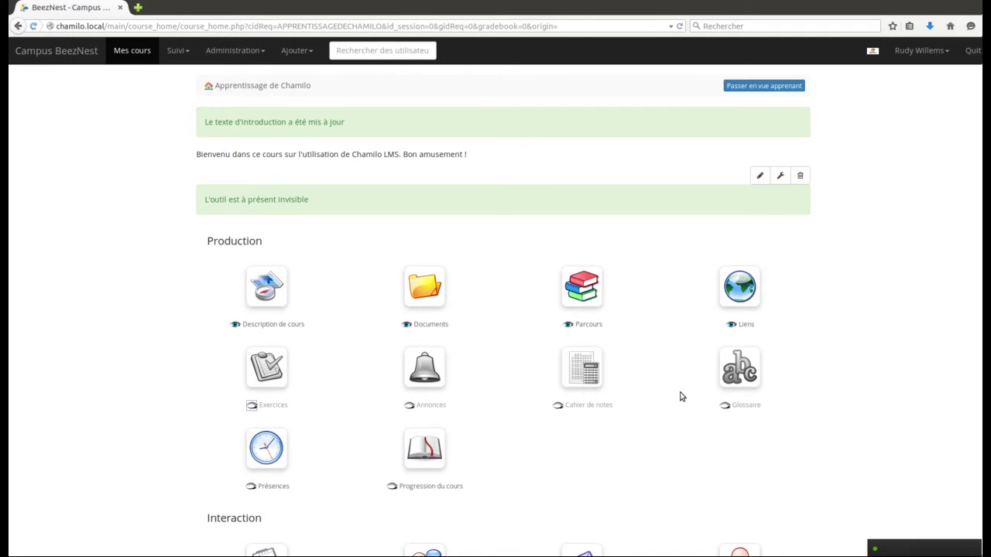
- Hide the Utilisateurs, Enquêtes, Travaux, Groupes, Wiki and Notes personnelles tools in the Interaction section
scroll(677, 327, down, 3)
scroll(496, 310, down, 5)
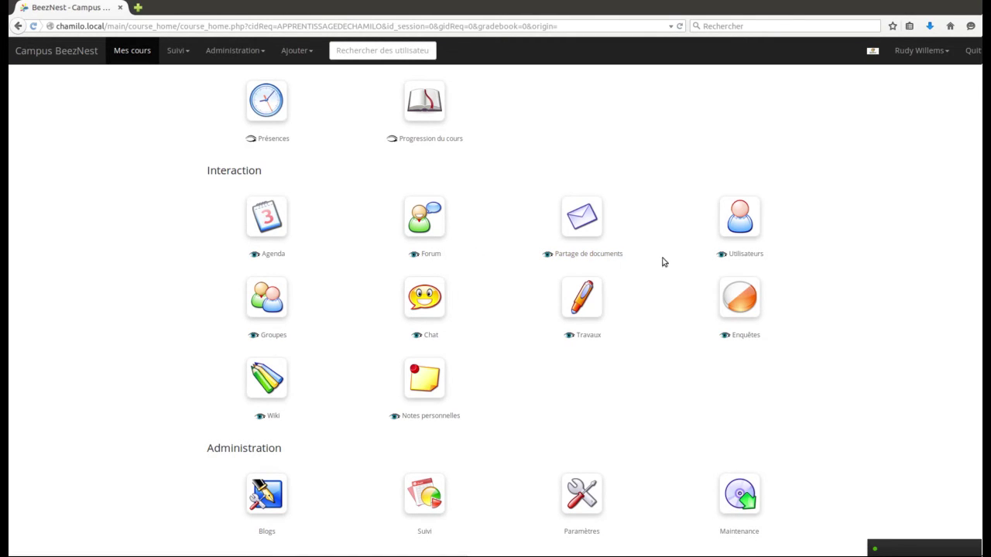
click(722, 254)
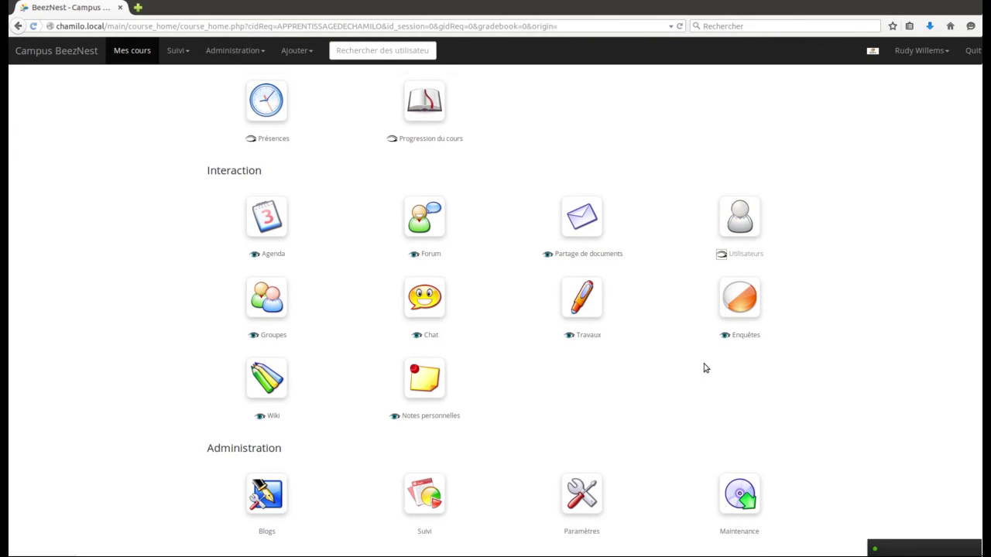
click(724, 335)
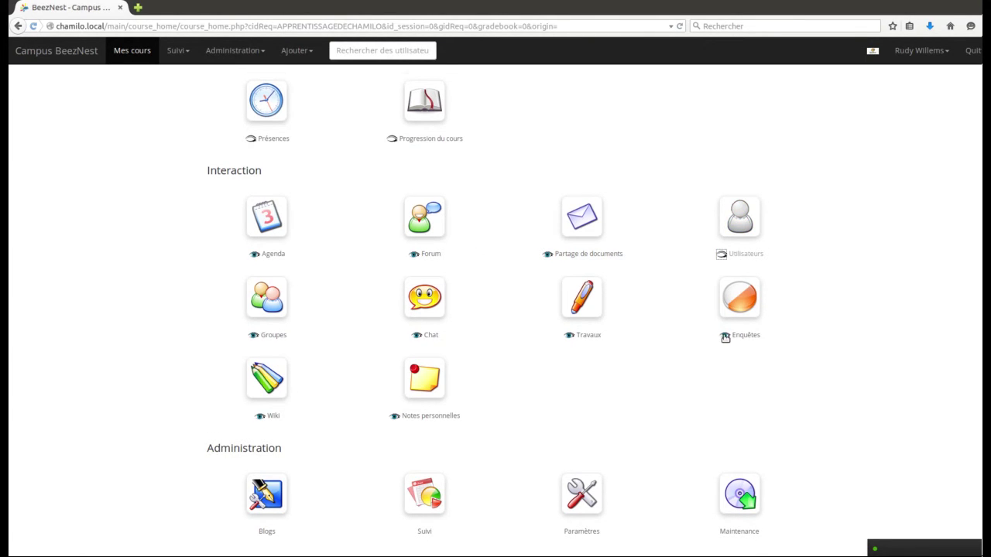
click(569, 335)
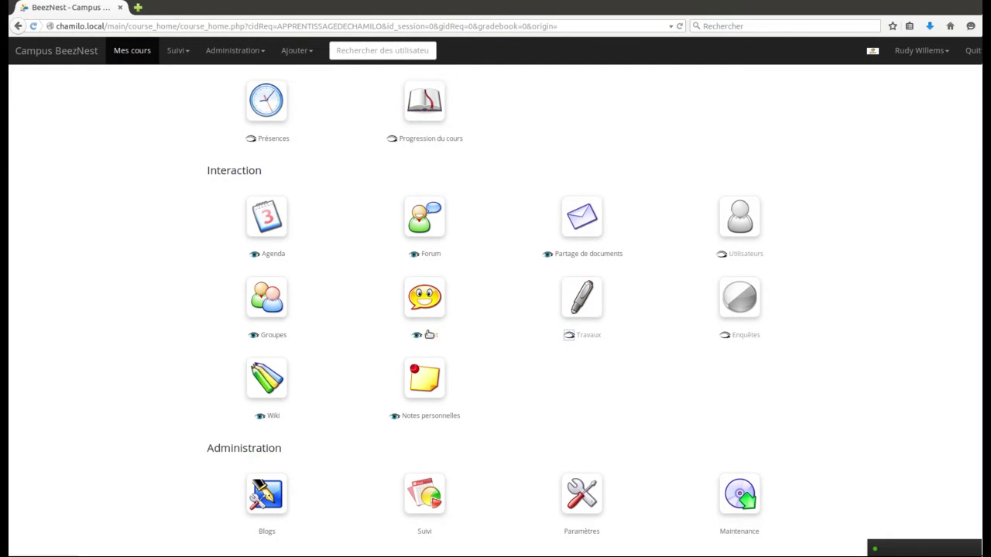
click(254, 335)
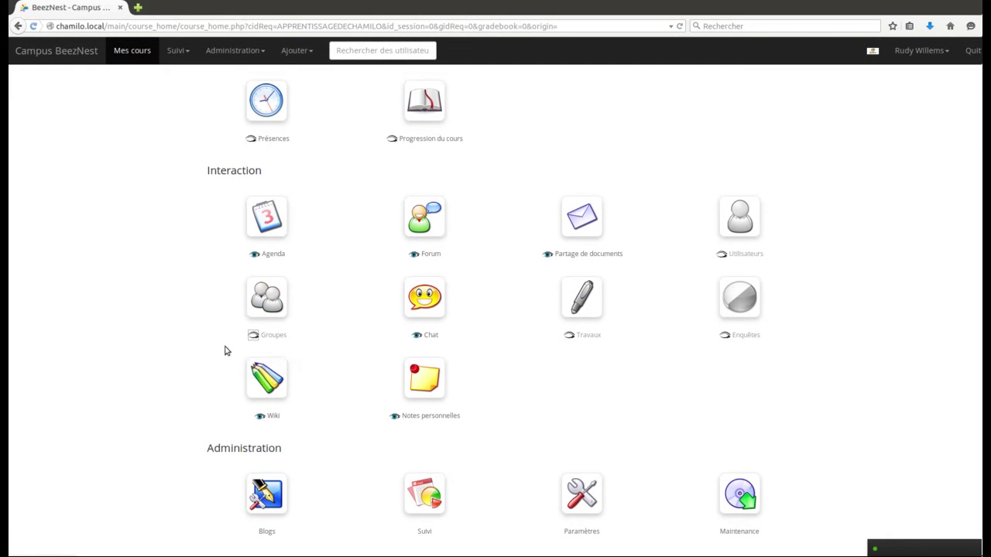
click(261, 418)
click(396, 417)
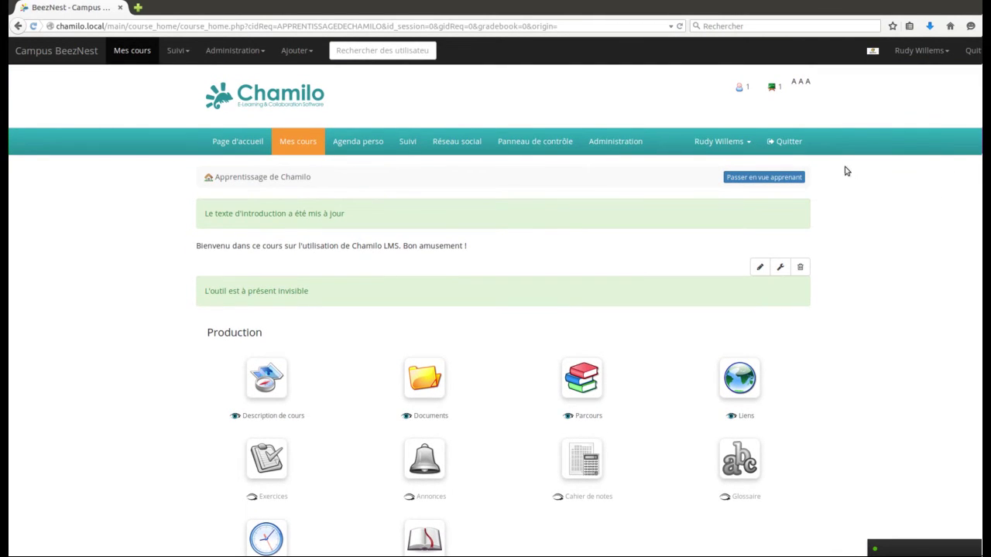
- Switch the course to the learner view, look at its Description de cours page and return to the course homepage
click(764, 179)
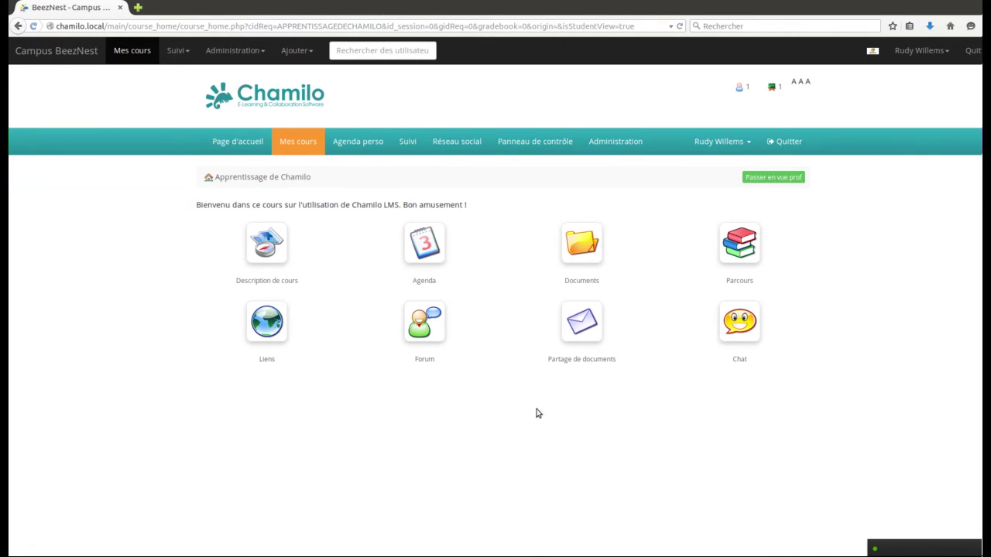
click(264, 250)
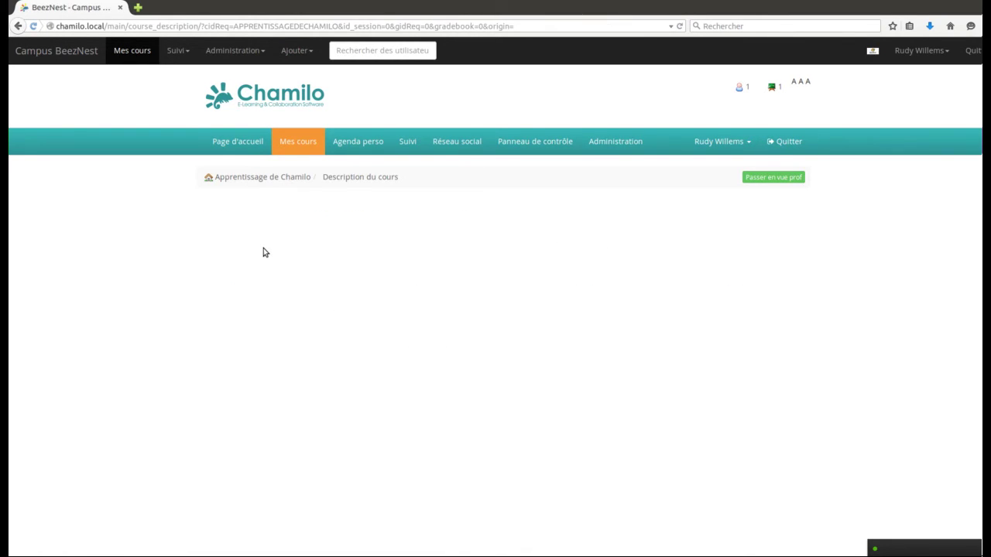
click(285, 177)
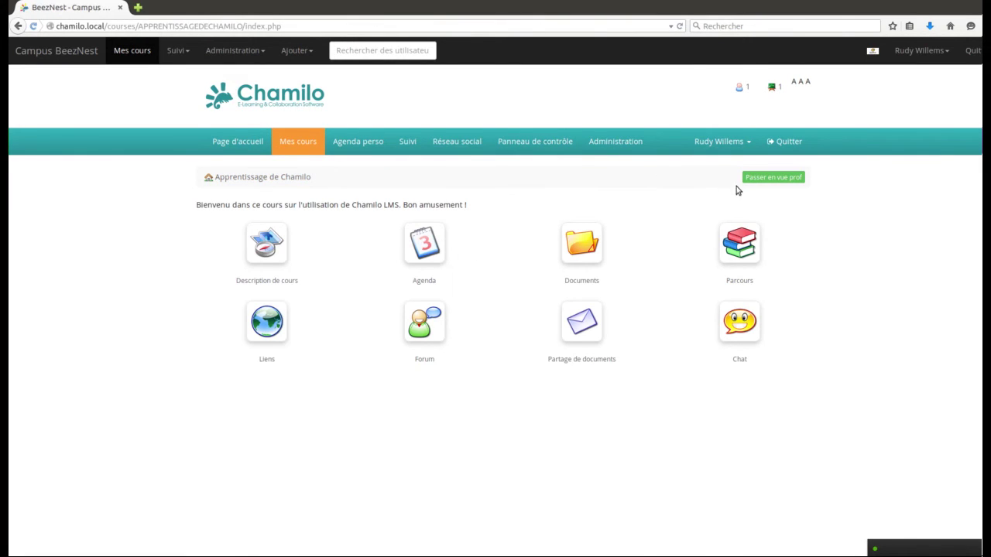
- Switch the course back to the teacher view and start a Description du cours section in the Description de cours tool
click(759, 179)
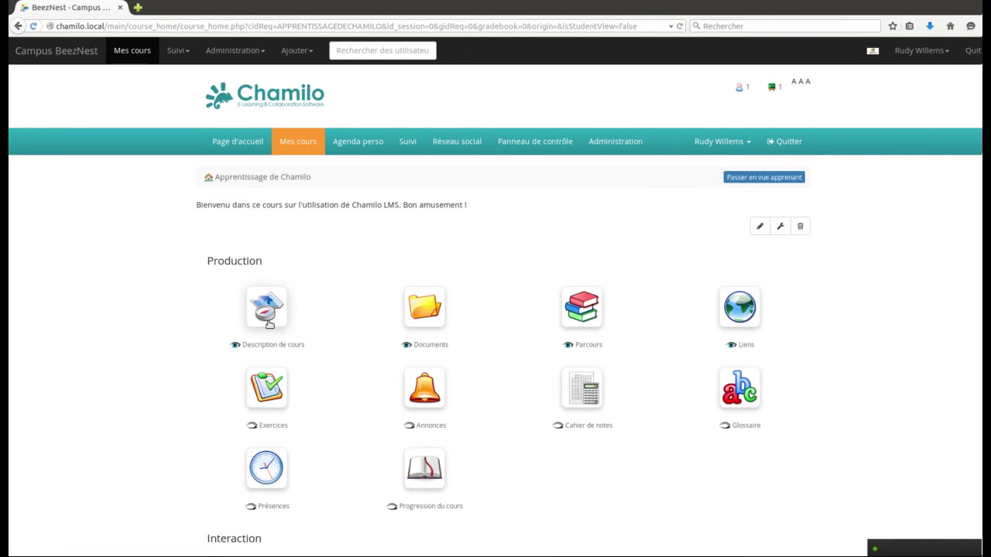
click(280, 345)
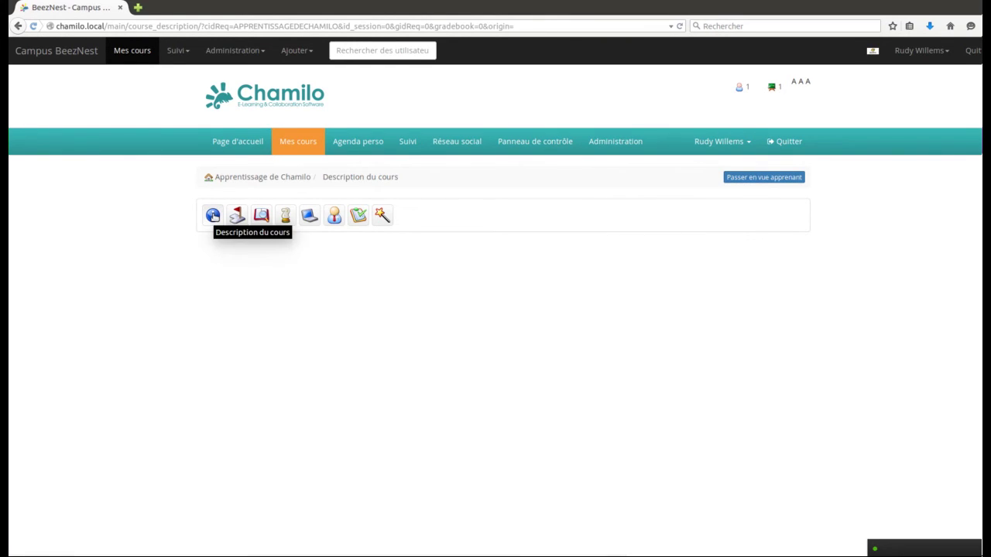
click(213, 216)
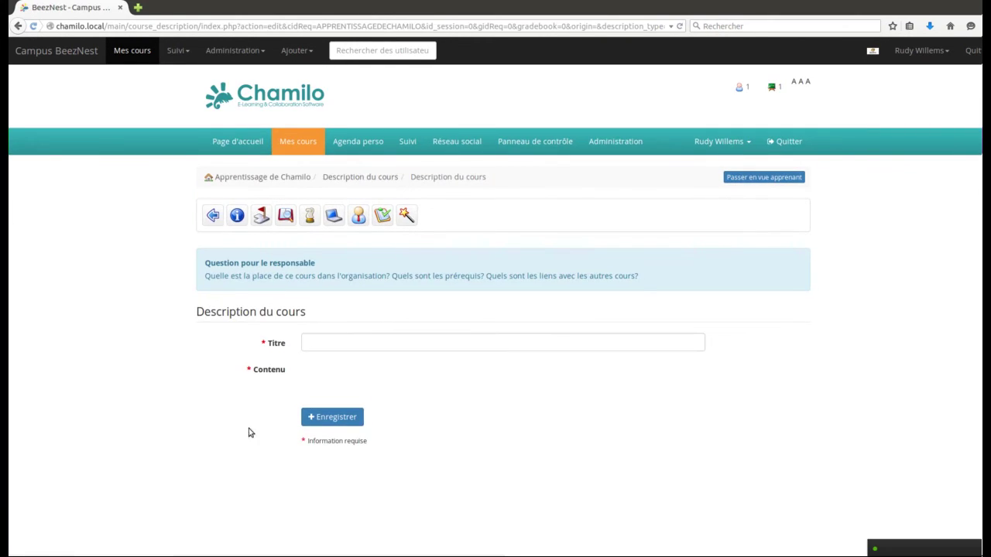
- Title the section "Description du cours", enter the content "Ce cours.....Merci" and save it
click(402, 344)
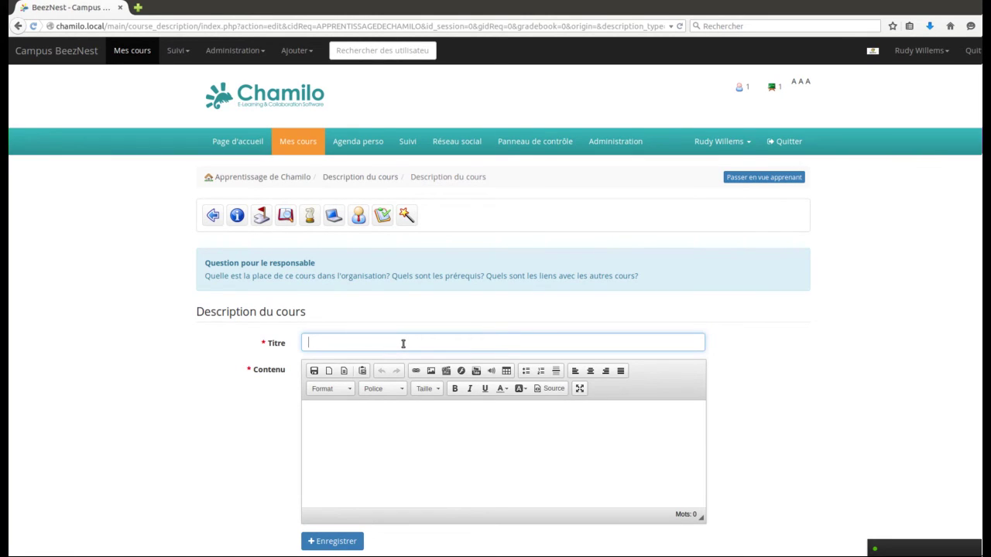
text(Description du c)
text(ur)
key(BackSpace)
key(BackSpace)
text(o)
click(425, 434)
text(Ce cours.....)
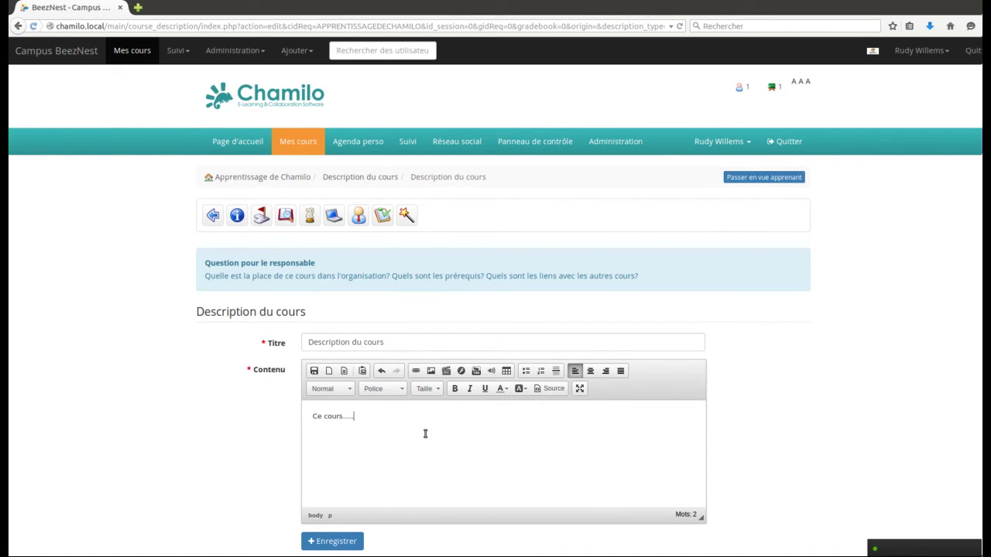
text(Merci)
scroll(495, 310, down, 2)
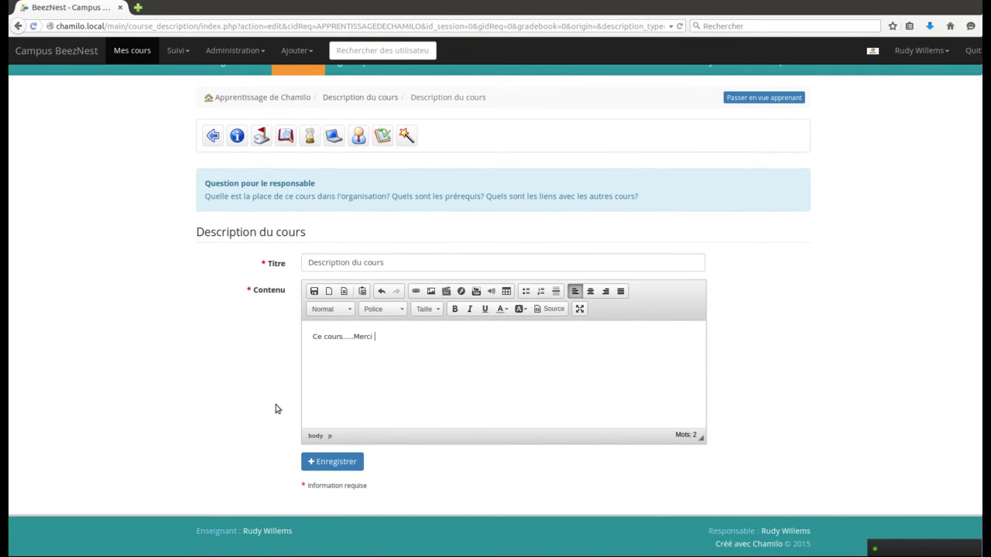
click(321, 464)
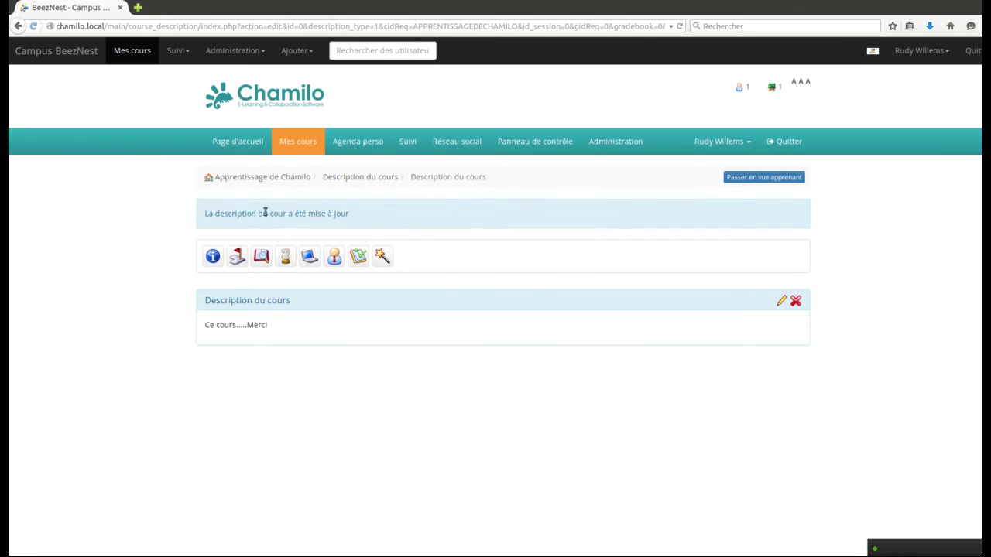
- Add an Objectifs section titled "La maitrîse de la plateforme Chamilo LMS" with the content "Ce cours...." and save it
click(238, 258)
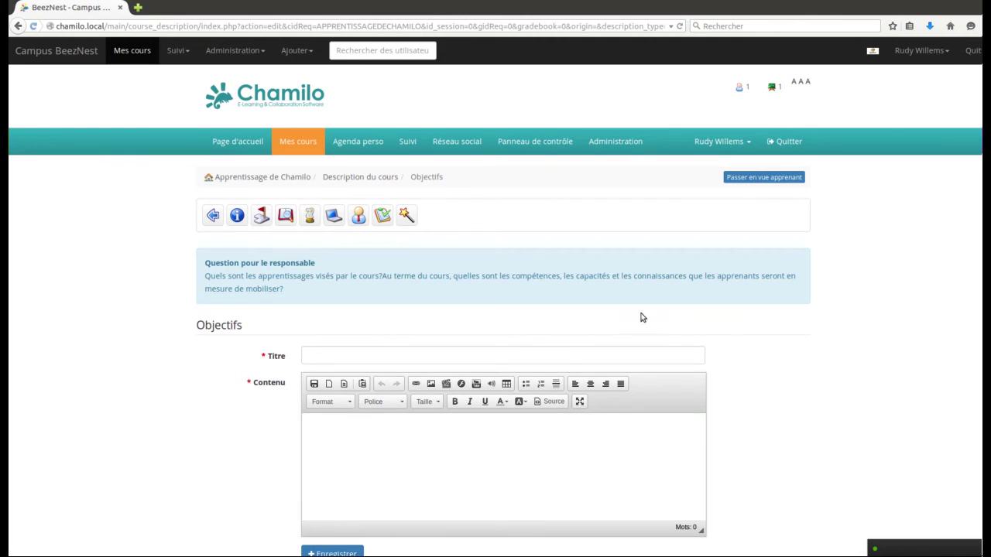
scroll(495, 311, down, 1)
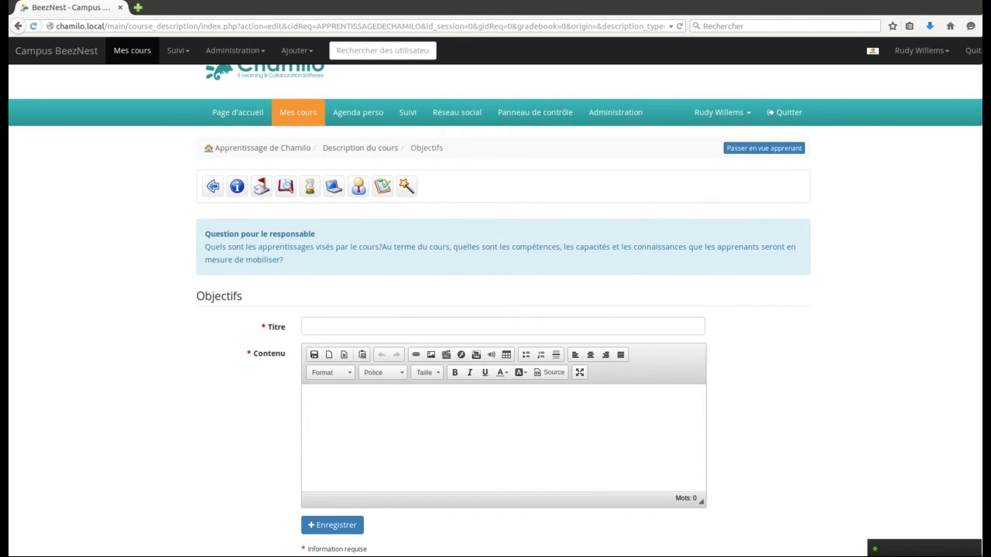
scroll(496, 310, down, 1)
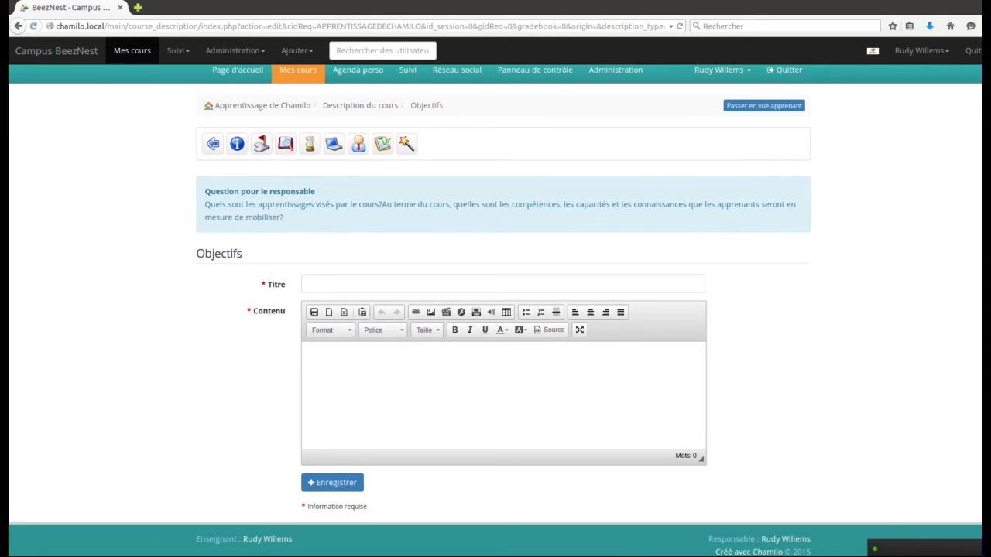
scroll(496, 309, down, 1)
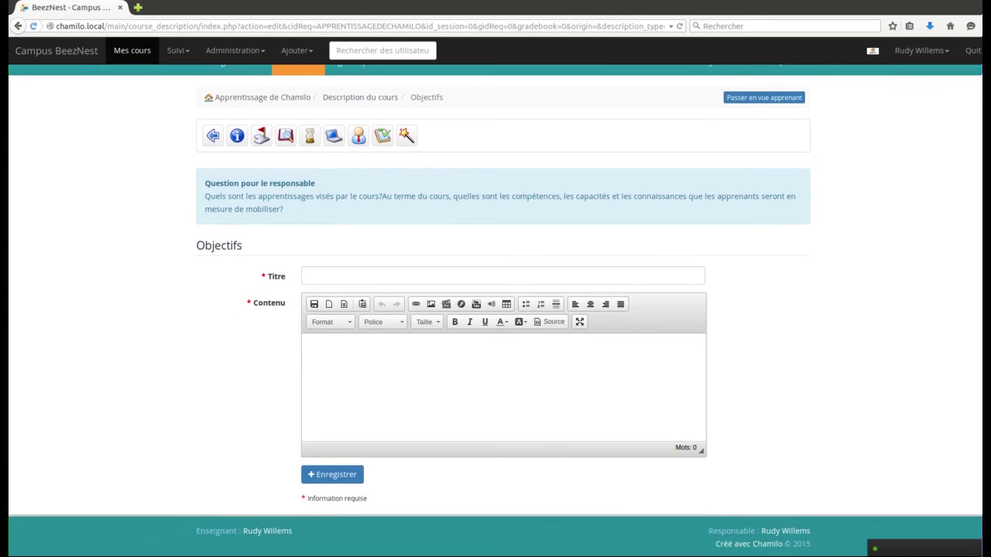
click(412, 270)
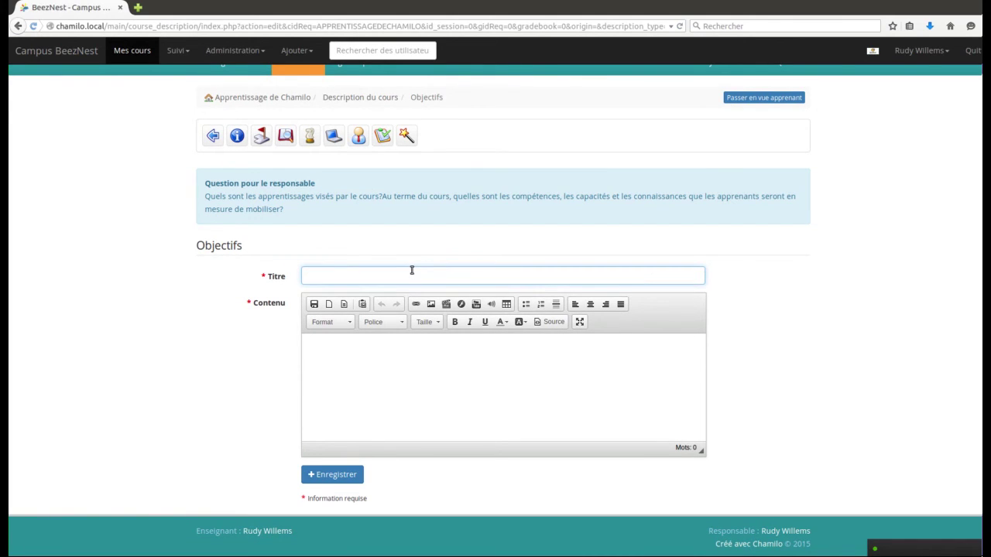
text(La maitrîse de la plate)
text(forme Chamilo LMS)
click(408, 356)
text(Ce cours....)
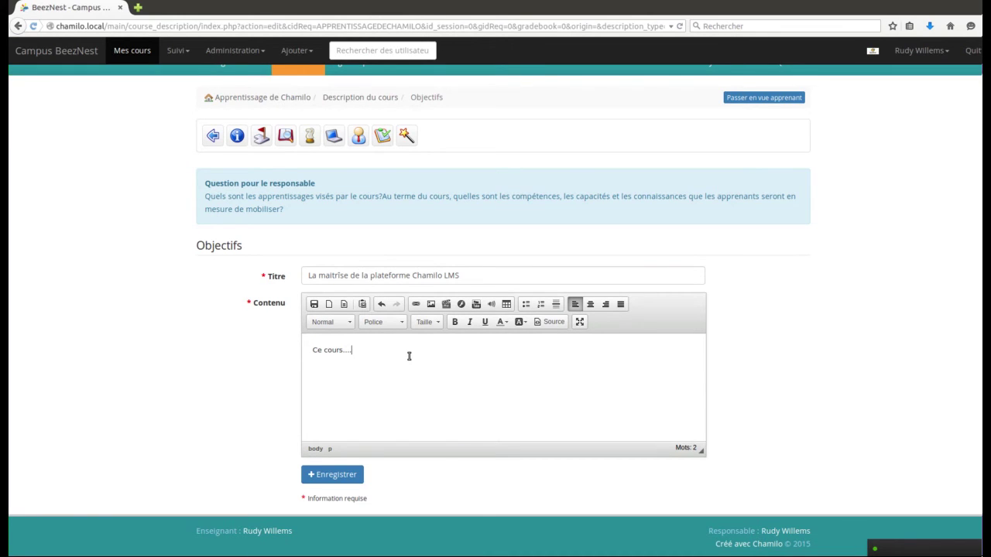
click(336, 476)
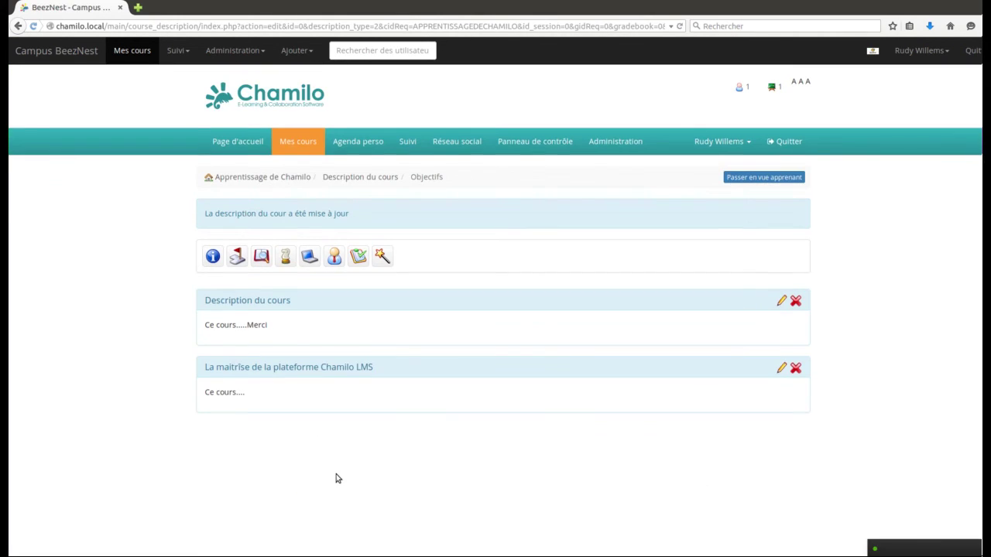
- Look through the Méthodologie, Supports de cours, Ressources humaines et techniques, Modalités d'évaluation and Autre forms, and return to the description overview
click(286, 261)
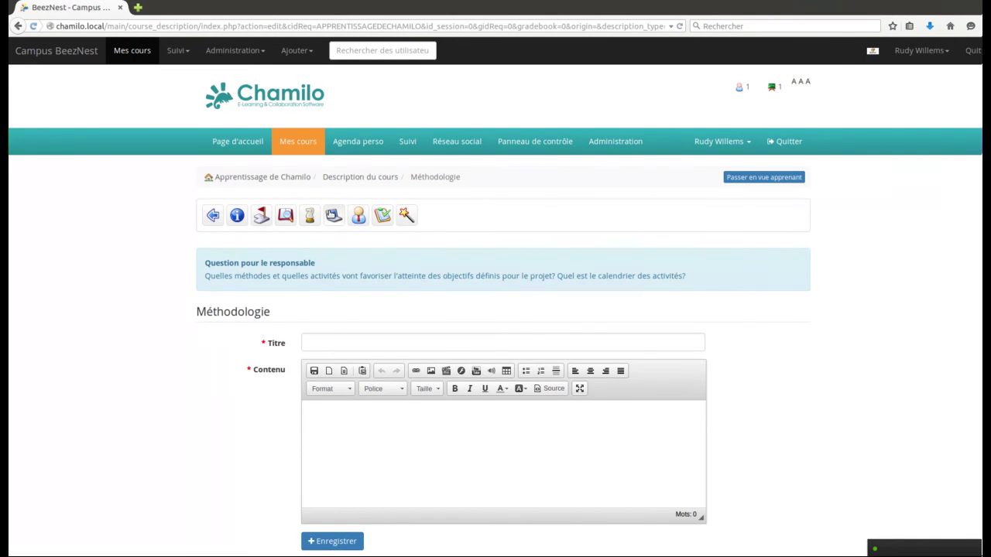
click(334, 217)
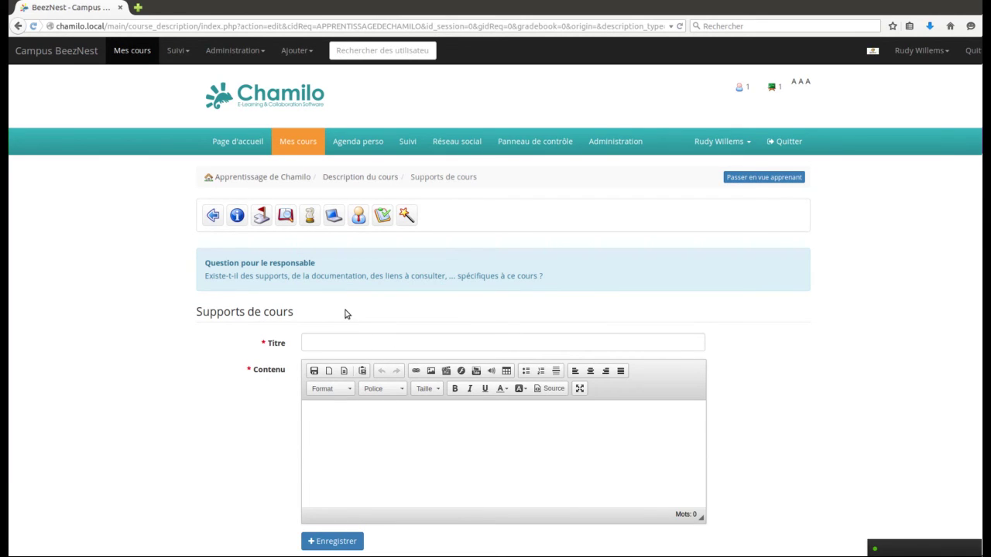
click(358, 217)
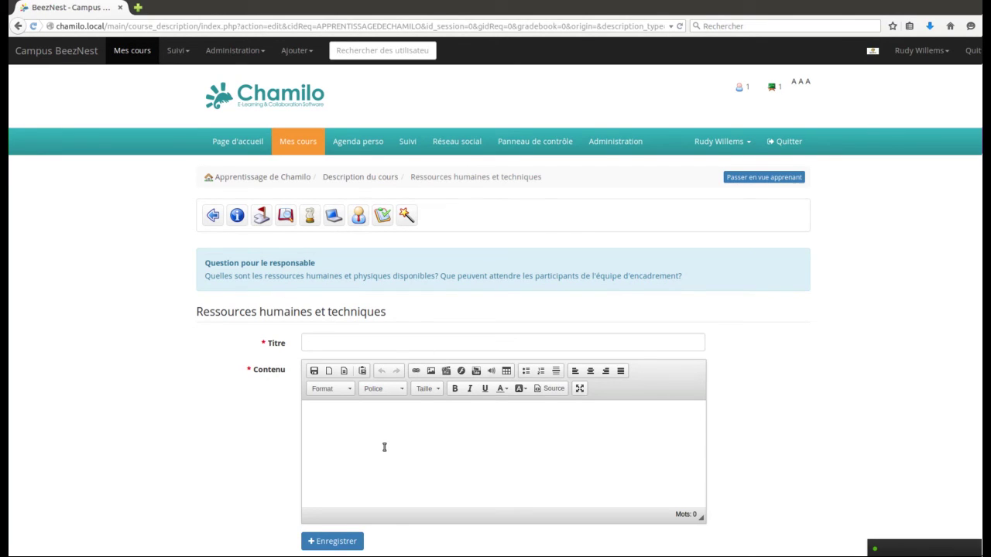
click(381, 217)
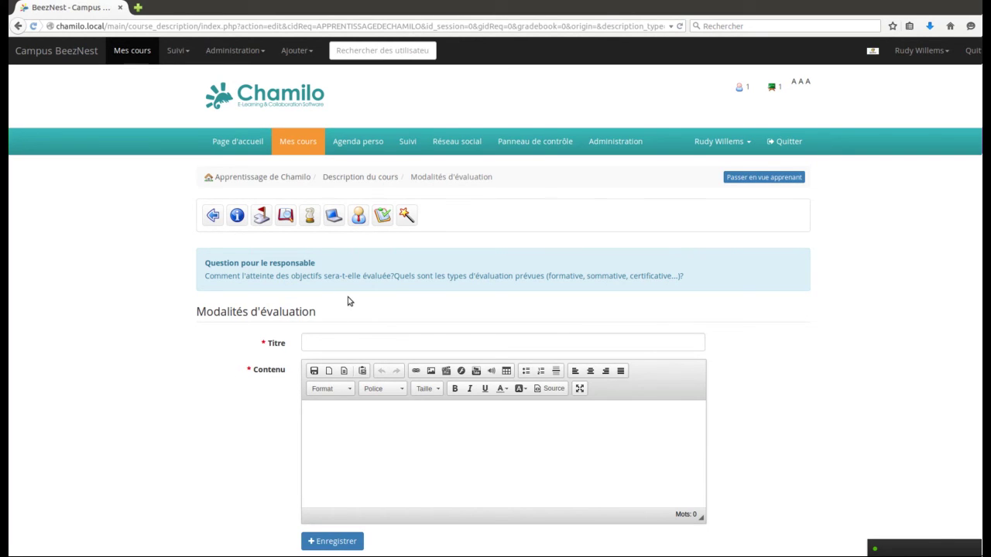
click(407, 218)
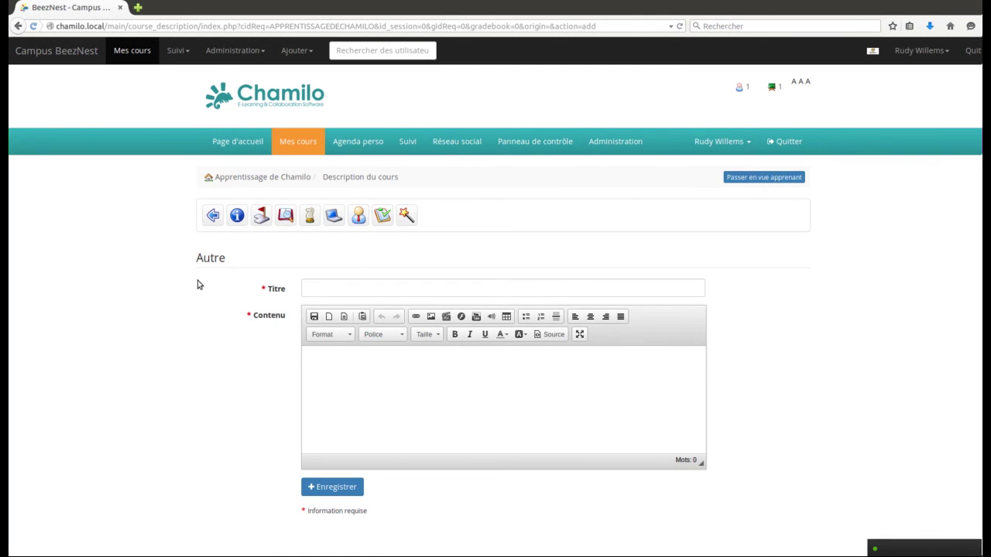
click(214, 218)
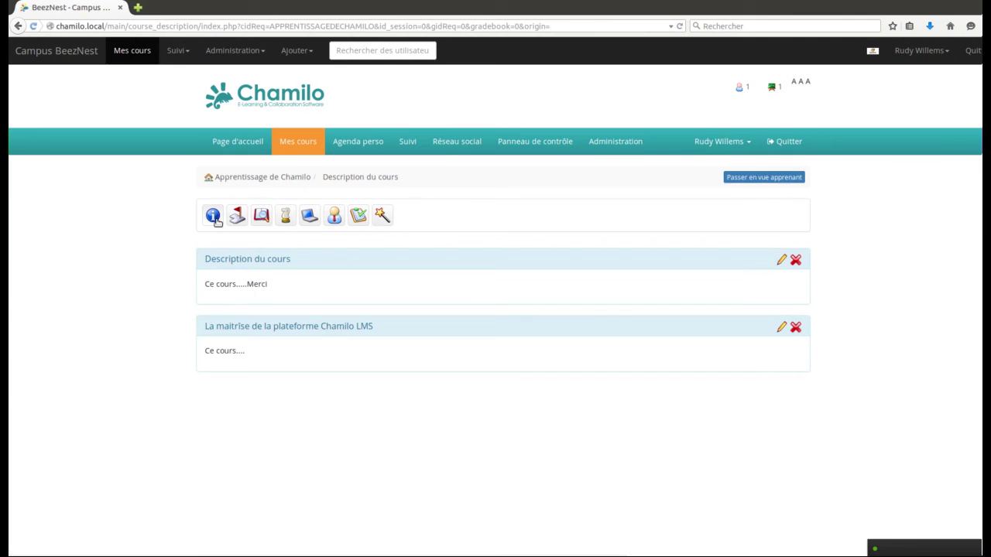
- Reopen the Description de cours page from the course homepage, view it as a learner and return to the course homepage
click(290, 178)
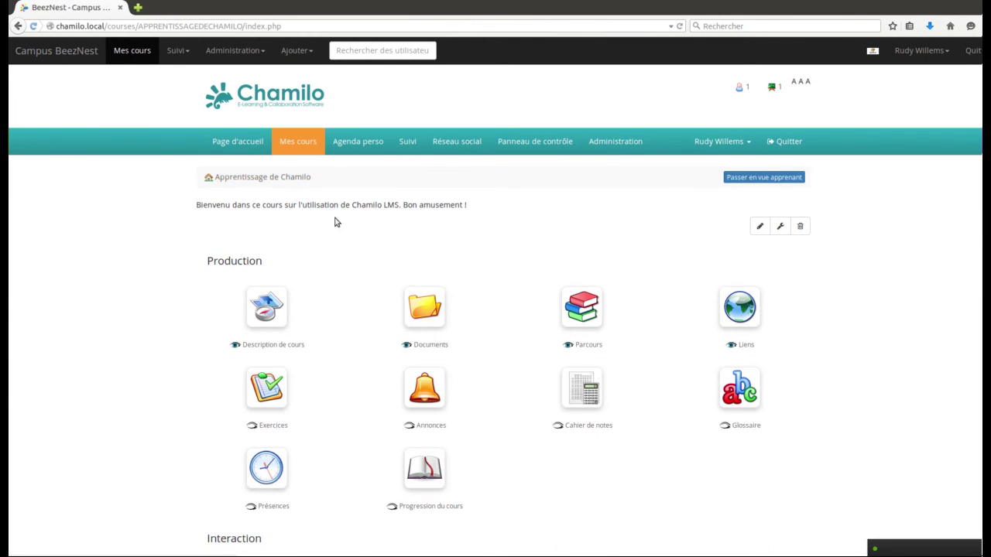
click(267, 309)
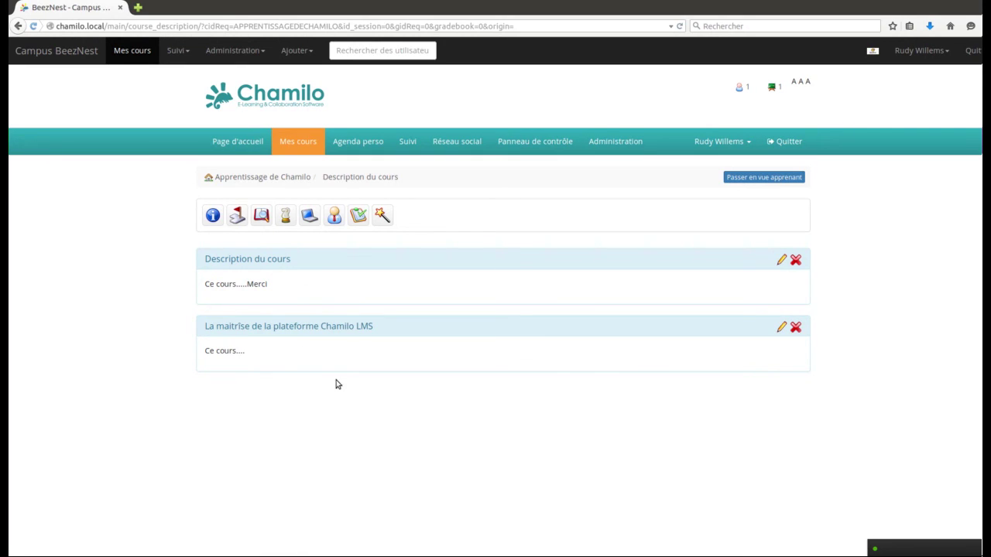
click(767, 181)
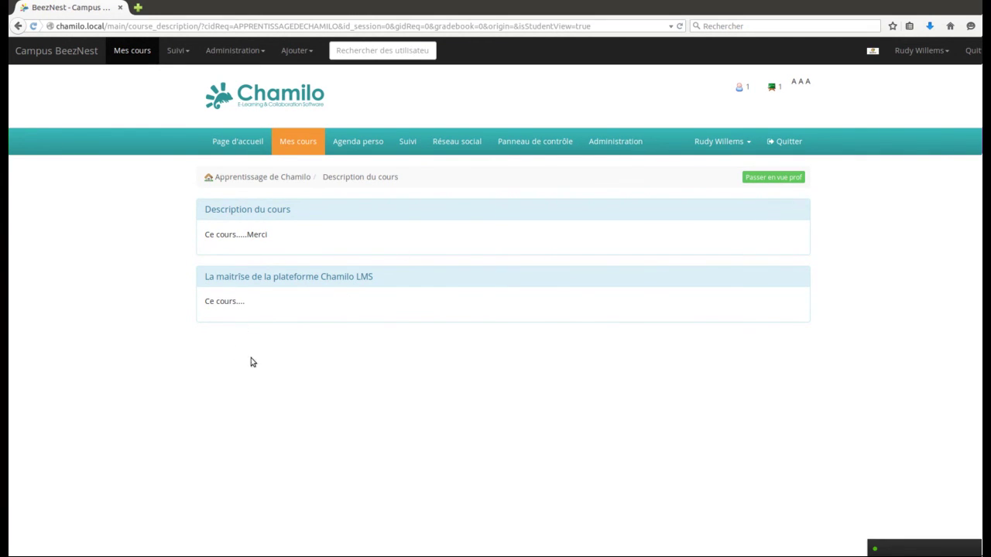
click(270, 177)
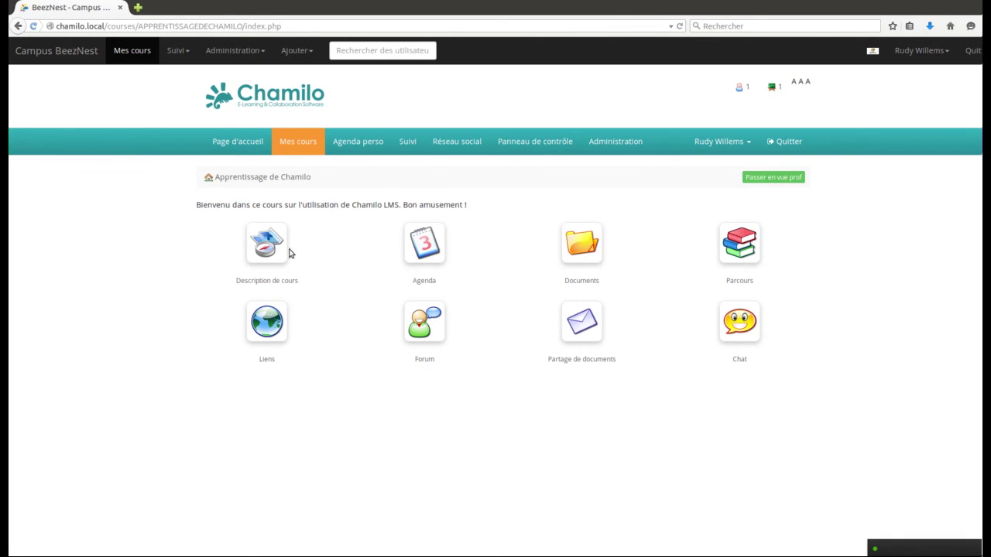
- Visit the campus homepage, reopen Apprentissage de Chamilo from the list of own courses and log out of the campus
click(244, 146)
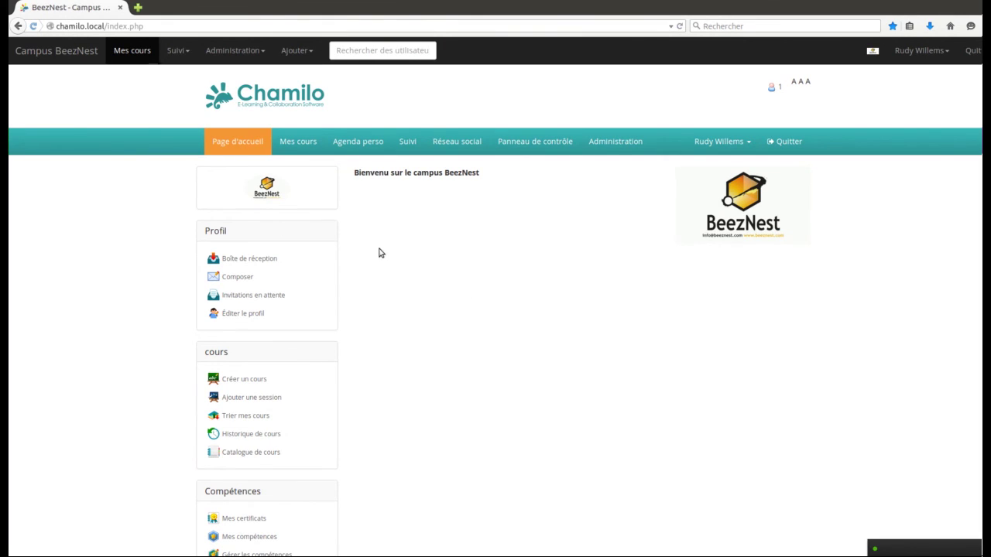
click(312, 145)
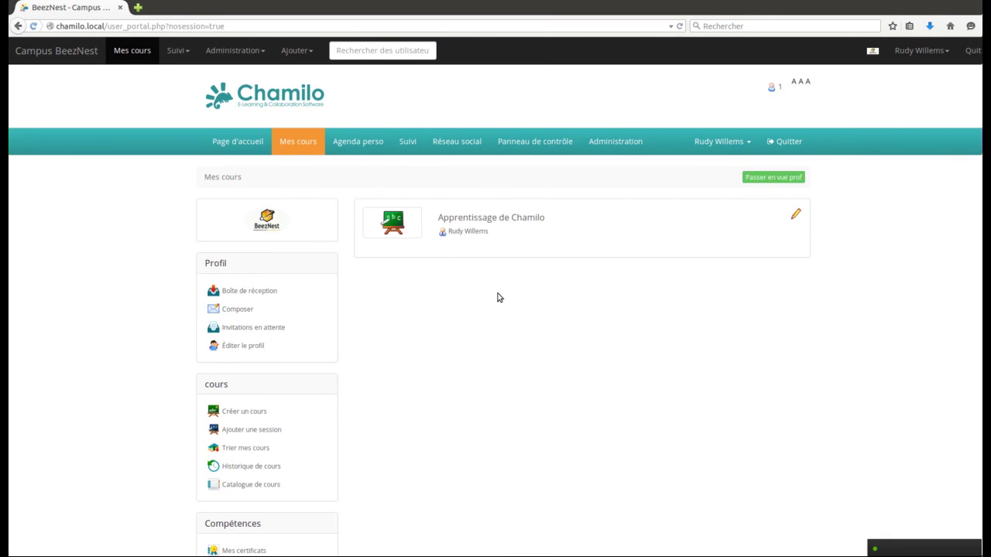
click(510, 219)
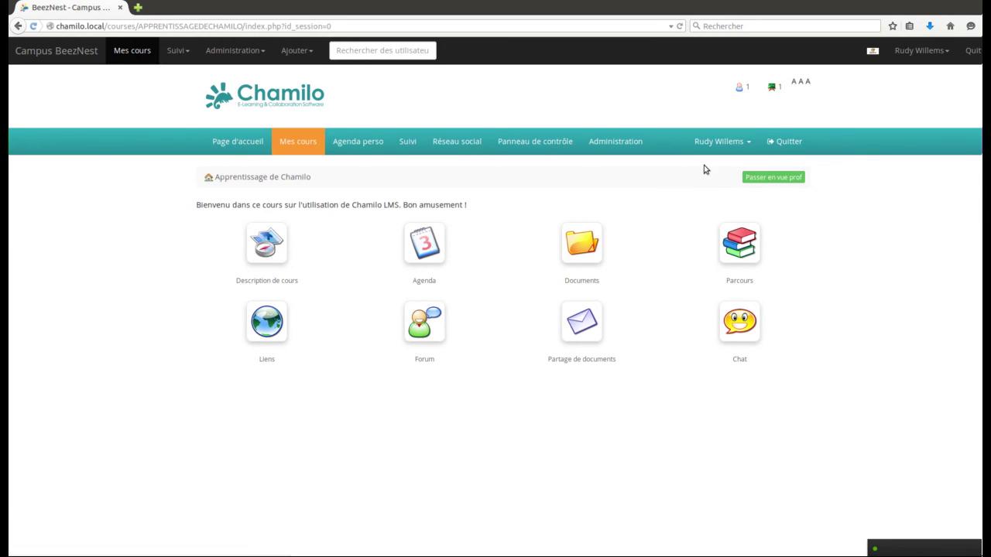
click(788, 144)
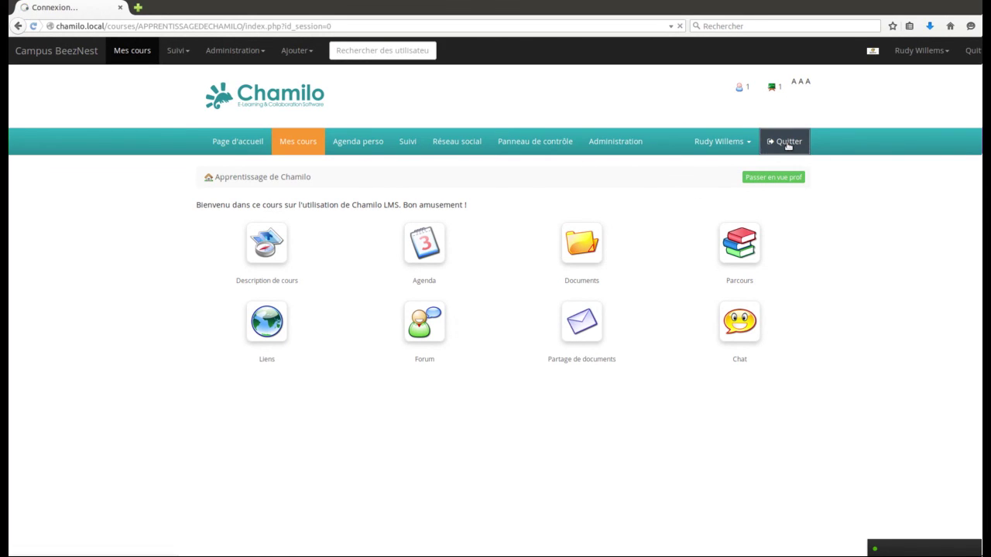